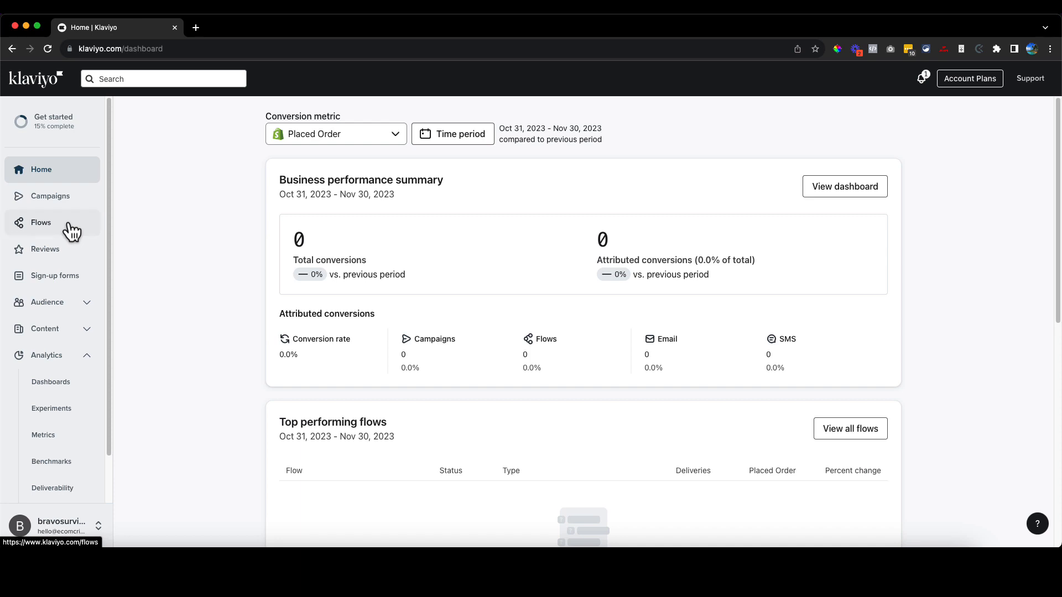
Create a flow from the pre-built Abandoned Cart idea on the Flows page
{"action": "left_click", "coordinate": [71, 231]}
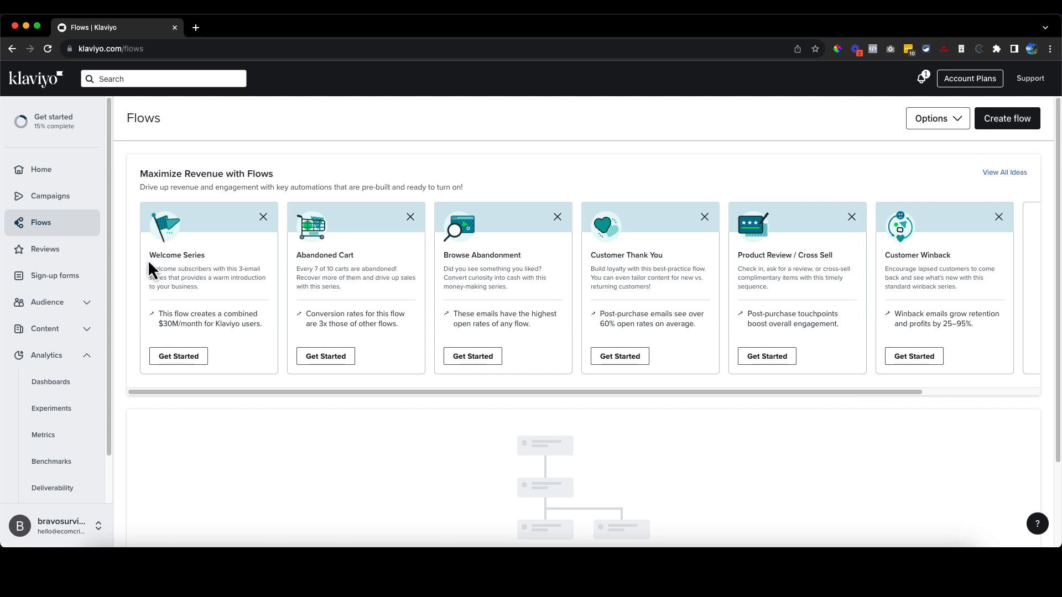
{"action": "left_click", "coordinate": [345, 256]}
{"action": "left_click", "coordinate": [337, 354]}
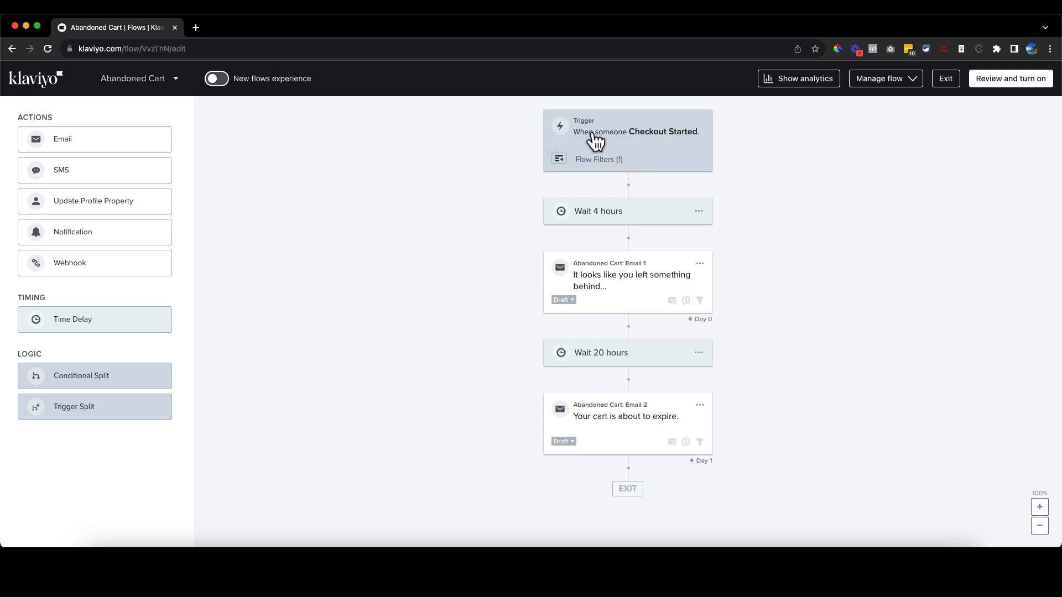
Examine the Checkout Started trigger's flow filter, including its condition type and the Placed Order metric
{"action": "left_click", "coordinate": [659, 152]}
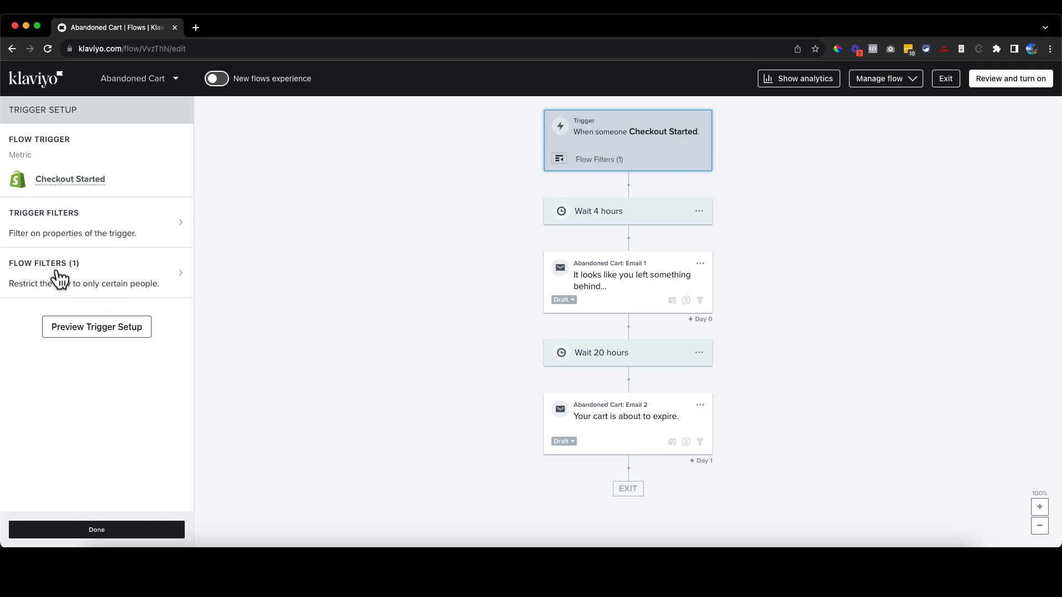
{"action": "left_click", "coordinate": [133, 272]}
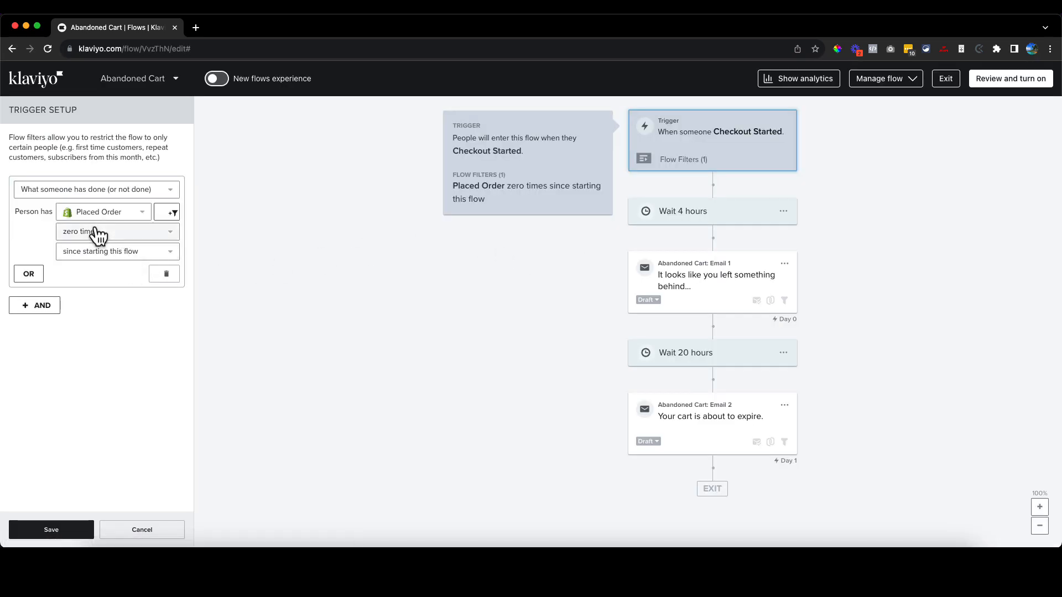
{"action": "left_click", "coordinate": [63, 193]}
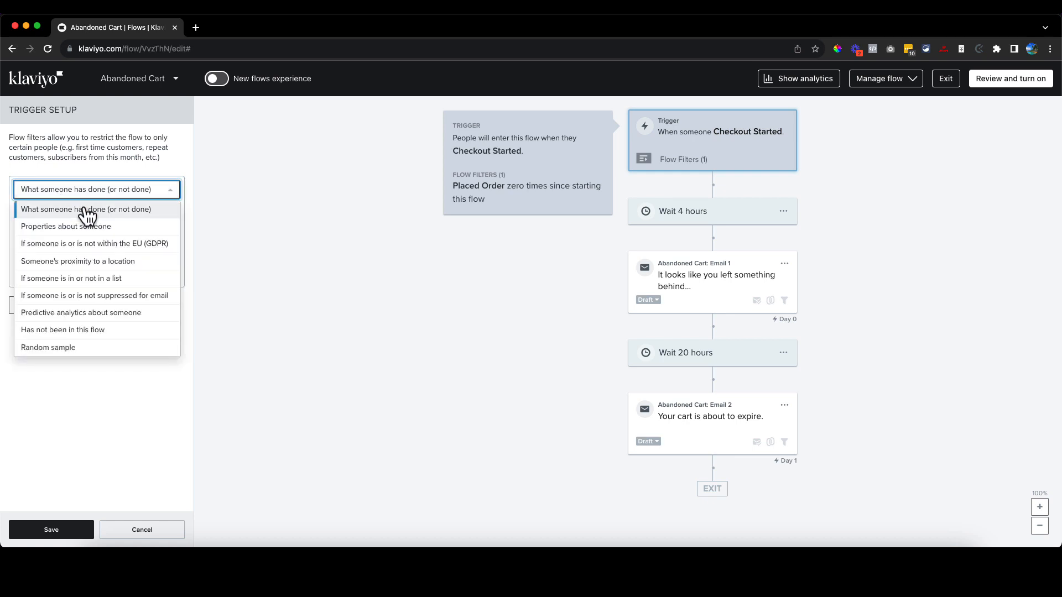
{"action": "left_click", "coordinate": [87, 213]}
{"action": "left_click", "coordinate": [115, 215]}
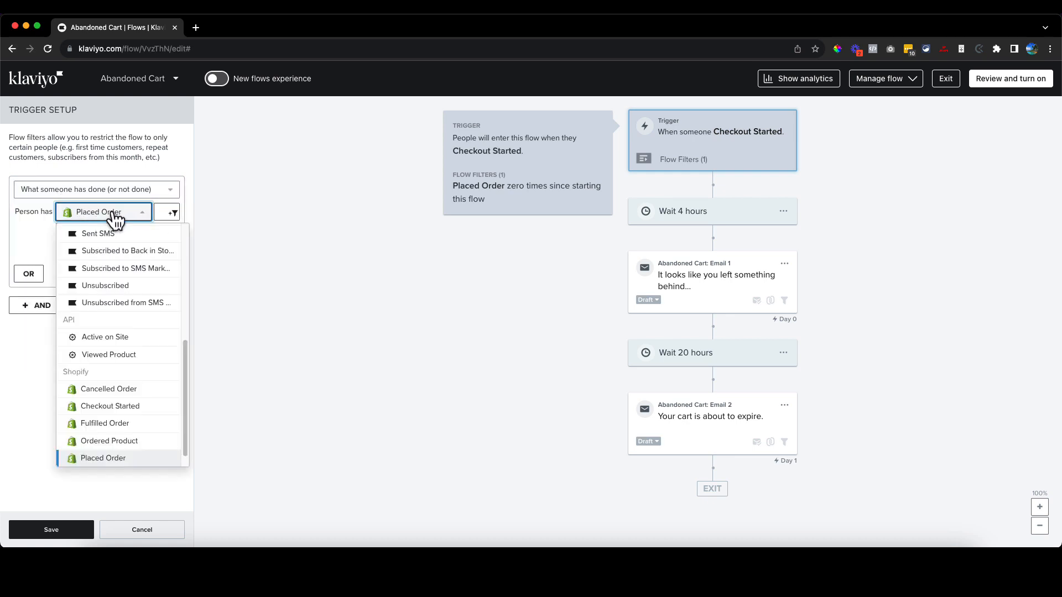
{"action": "left_click", "coordinate": [104, 458]}
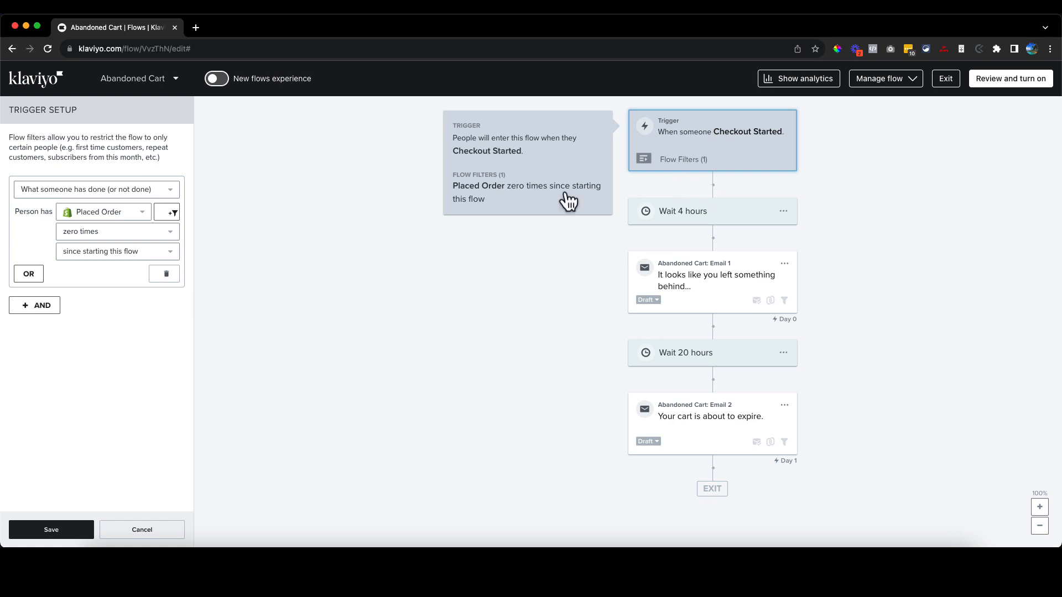
{"action": "left_click", "coordinate": [732, 162]}
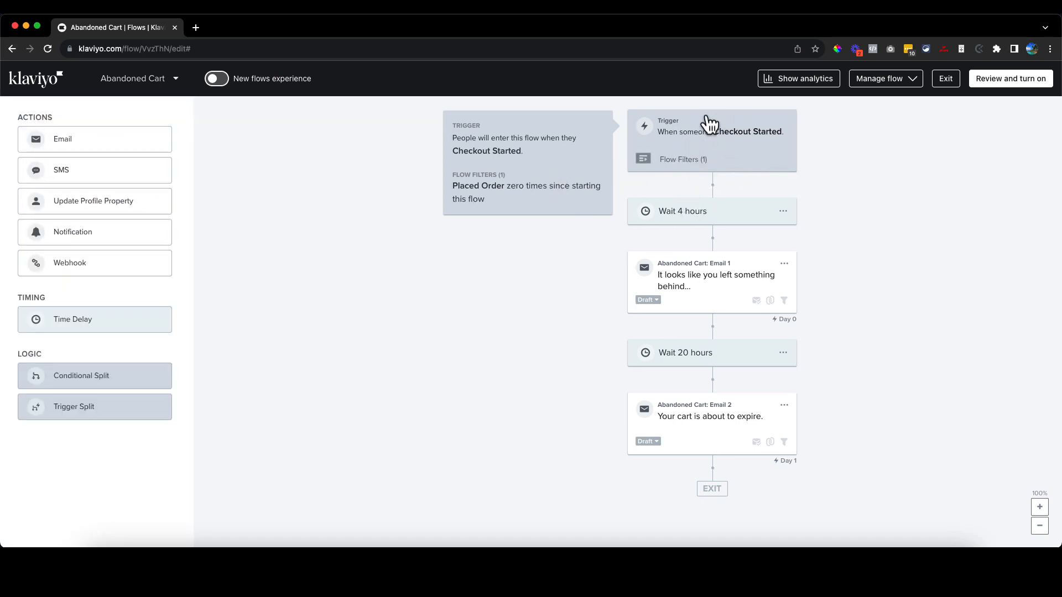
Set the time delay before the first email to 30 minutes and save it
{"action": "left_click", "coordinate": [722, 218]}
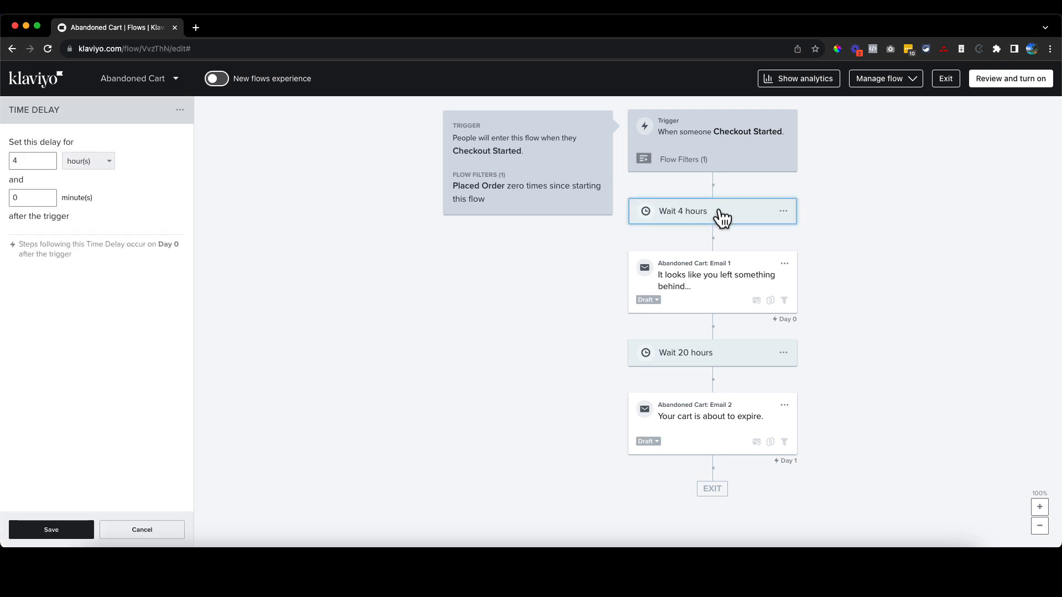
{"action": "left_click", "coordinate": [30, 161]}
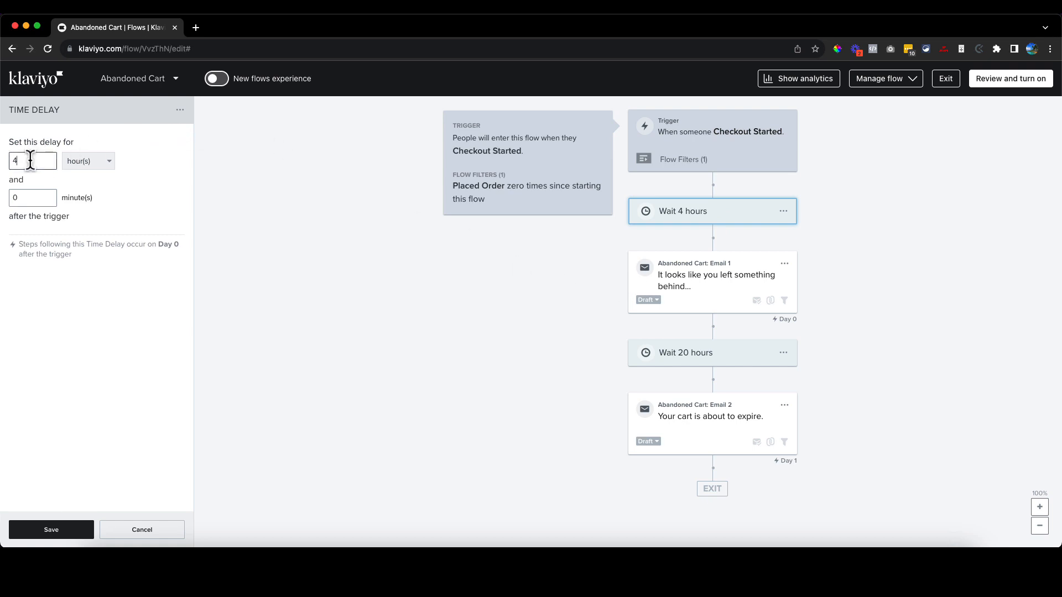
{"action": "left_click", "coordinate": [80, 161]}
{"action": "left_click", "coordinate": [72, 213]}
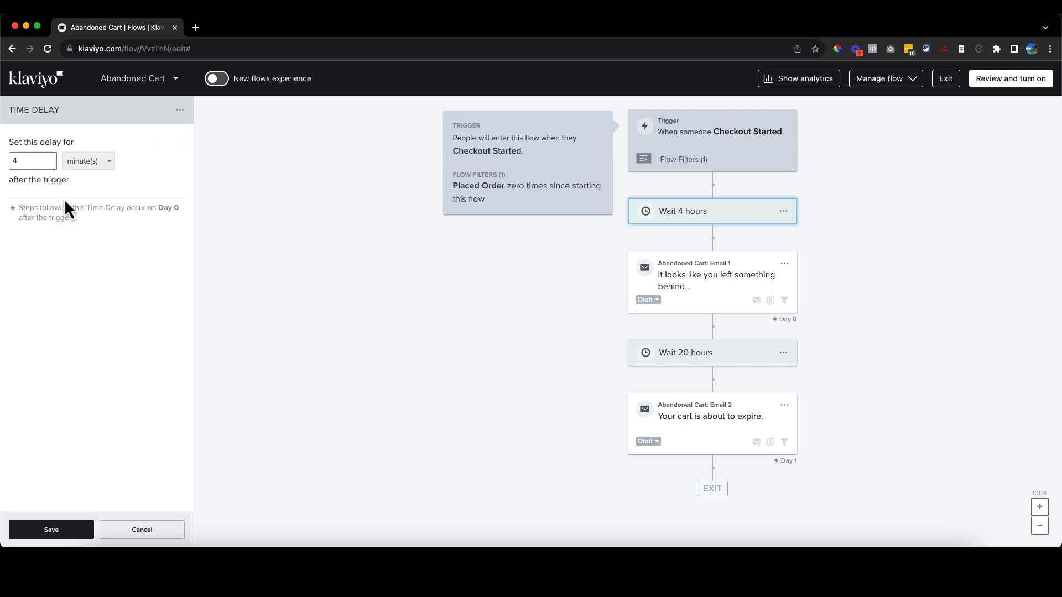
{"action": "double_click", "coordinate": [32, 162]}
{"action": "type", "text": "30"}
{"action": "left_click", "coordinate": [52, 530]}
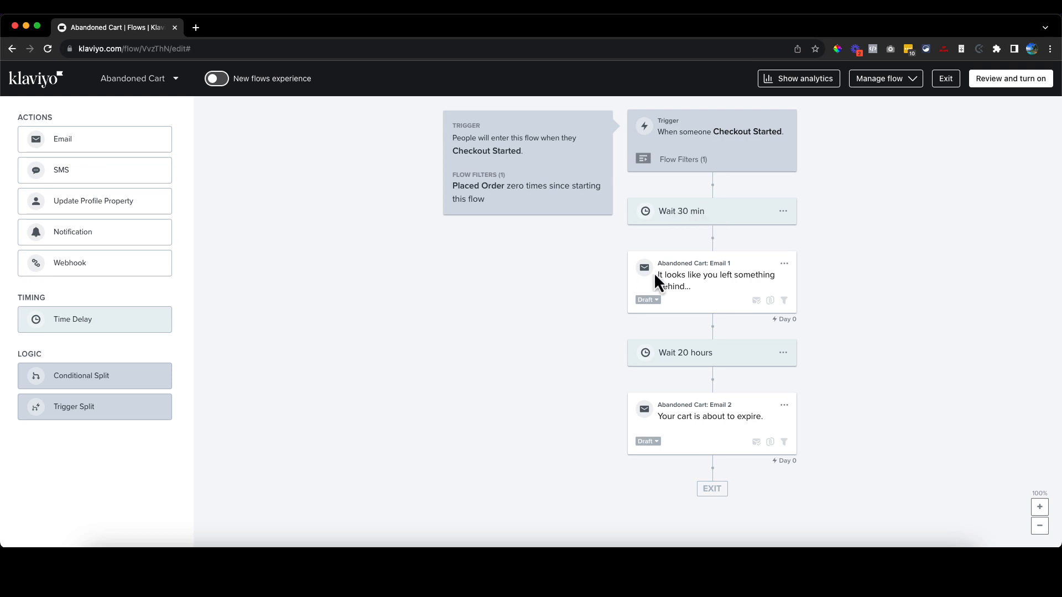
Preview the content of Abandoned Cart: Email 1, then return to the flow
{"action": "left_click", "coordinate": [708, 291]}
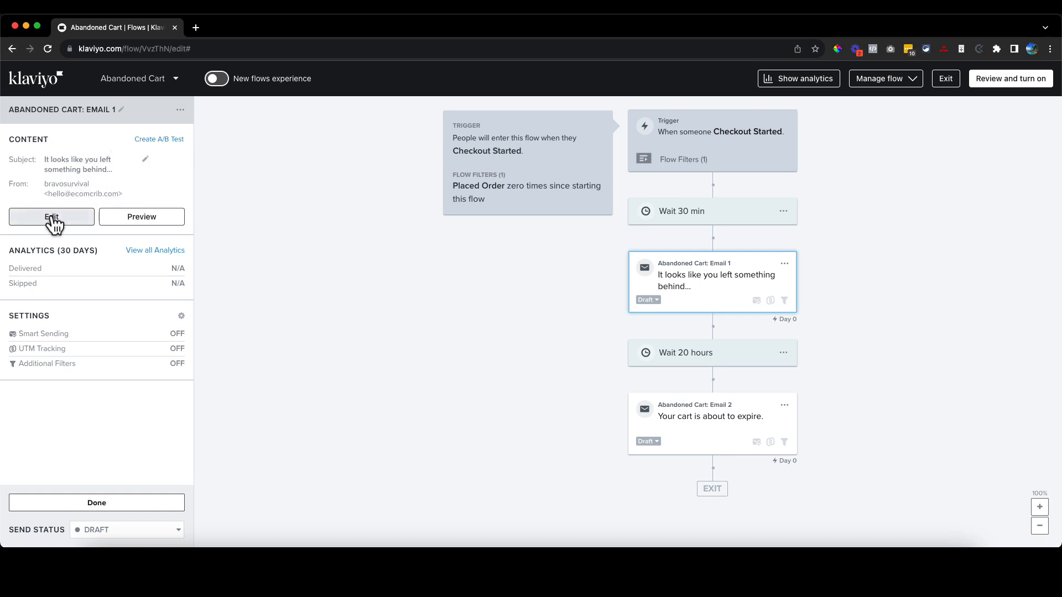
{"action": "left_click", "coordinate": [157, 218]}
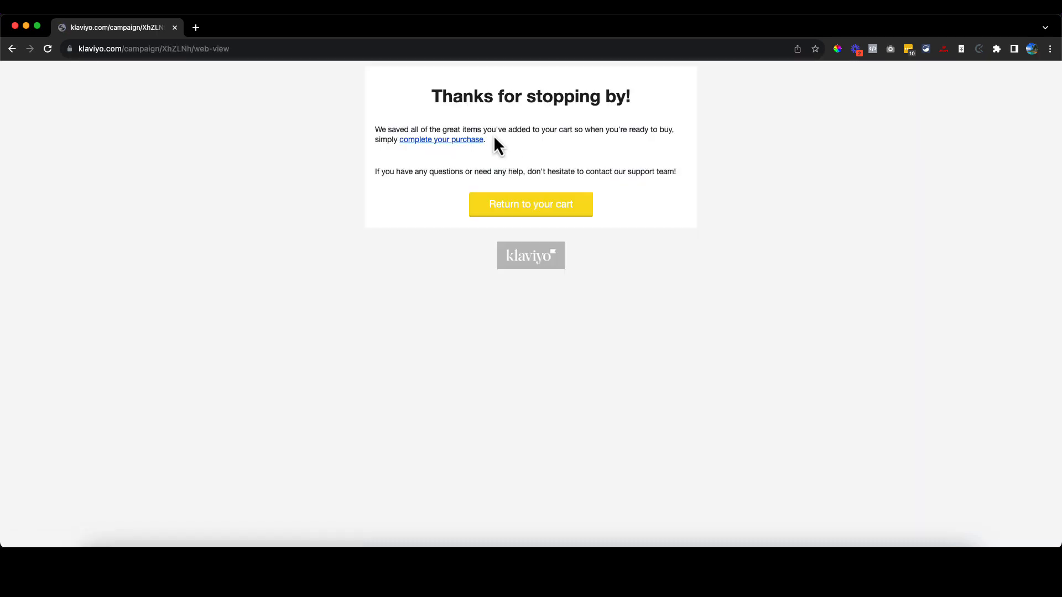
{"action": "left_click", "coordinate": [12, 48]}
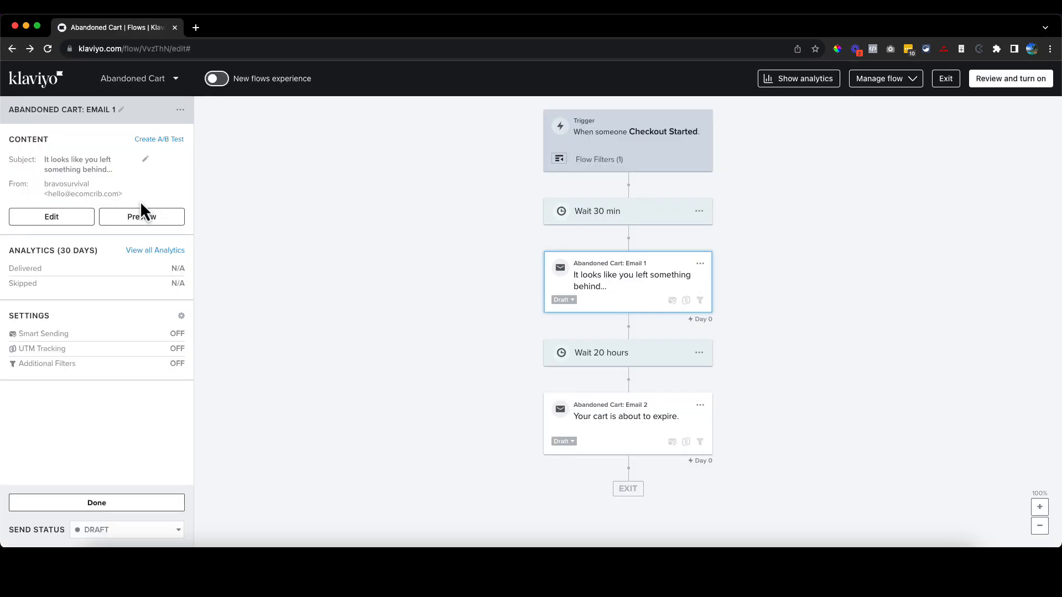
Open Abandoned Cart: Email 1 for editing and set its preview text to "This product is selling fast, don't miss it"
{"action": "left_click", "coordinate": [55, 219]}
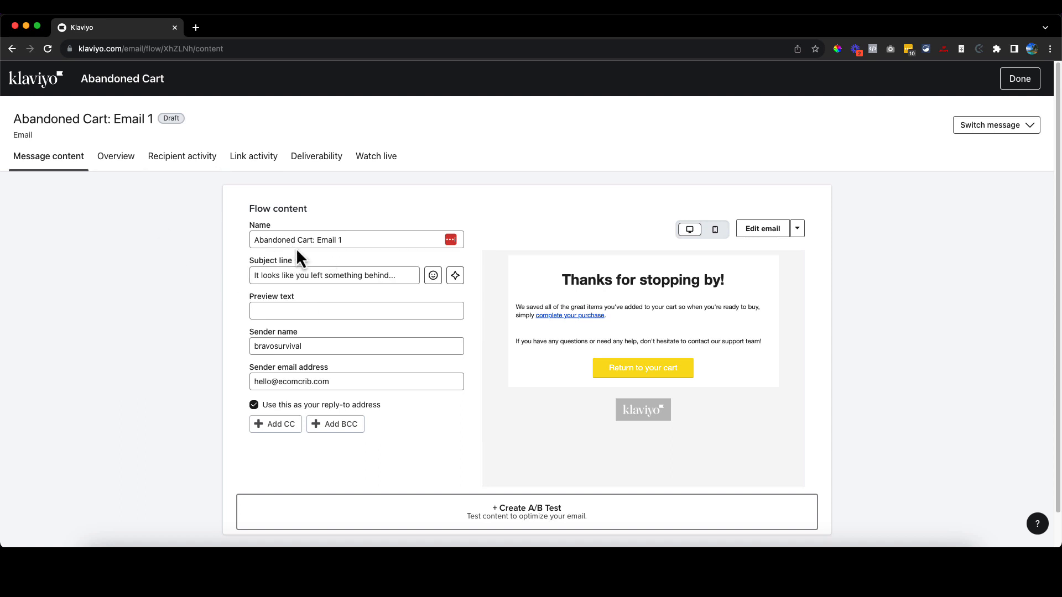
{"action": "left_click", "coordinate": [315, 274]}
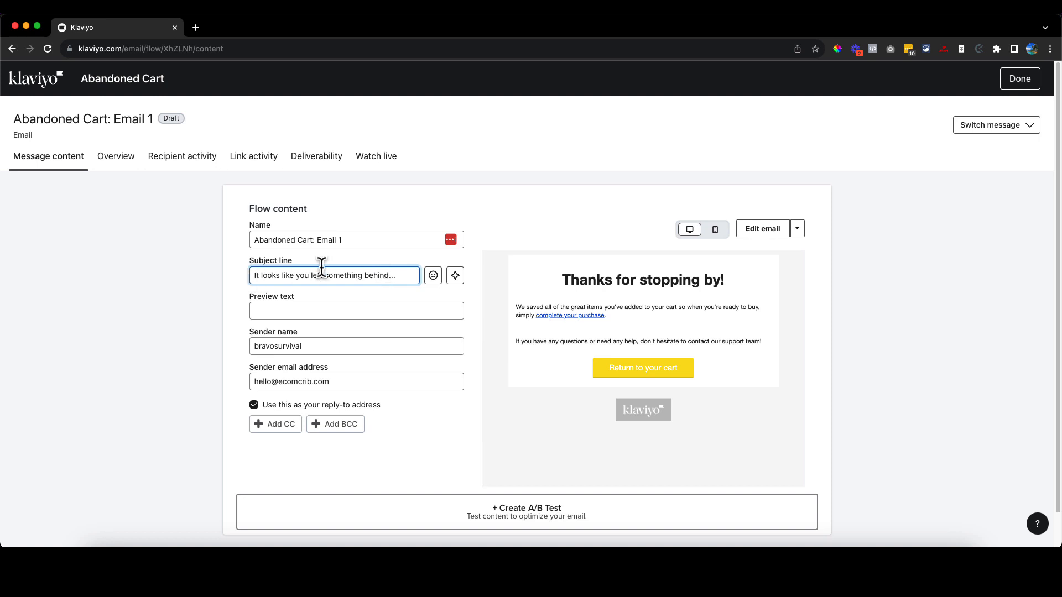
{"action": "left_click", "coordinate": [297, 310]}
{"action": "left_click", "coordinate": [198, 292]}
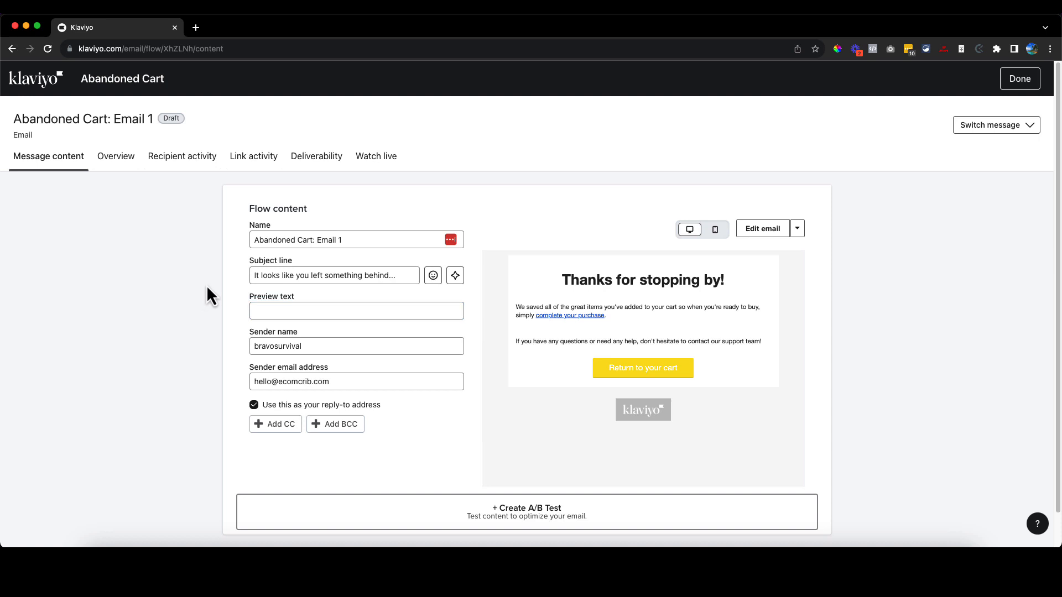
{"action": "left_click", "coordinate": [339, 310]}
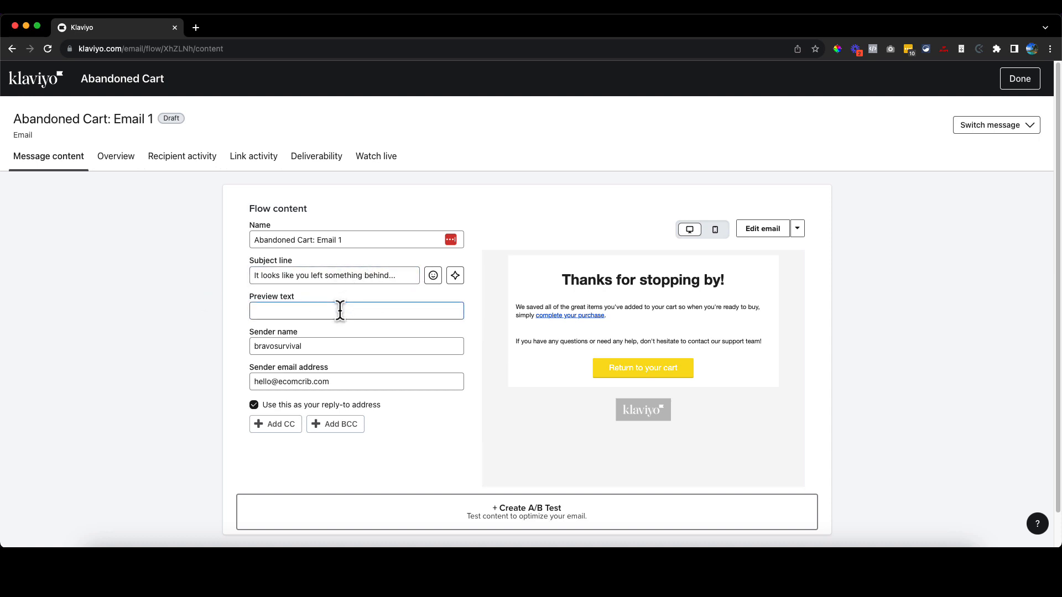
{"action": "left_click", "coordinate": [195, 310]}
{"action": "left_click", "coordinate": [277, 308]}
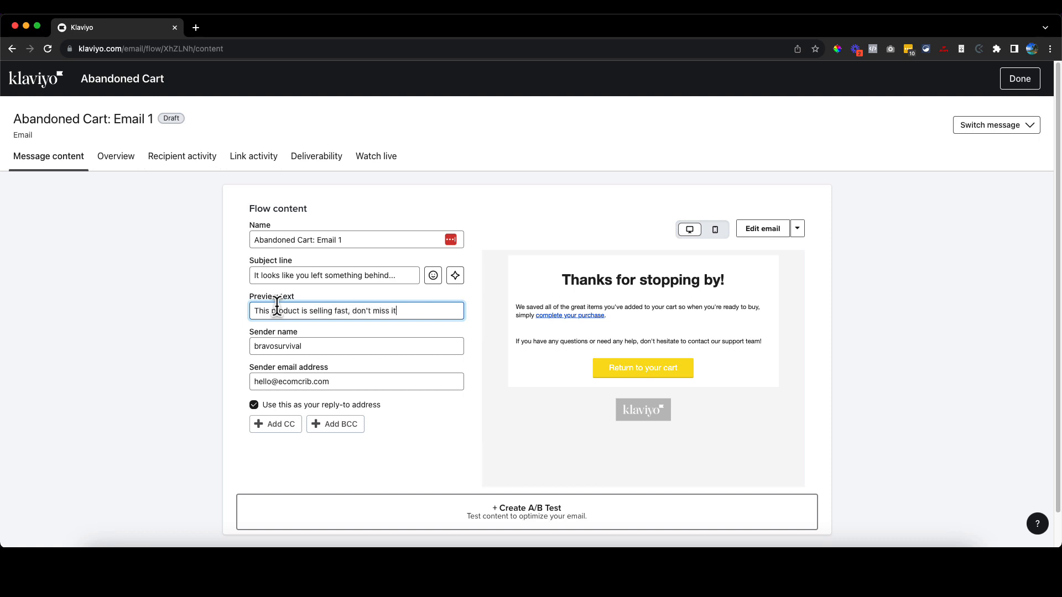
Replace the email's sender name with the sender's first name followed by "from Bravo Survival"
{"action": "left_click", "coordinate": [288, 345]}
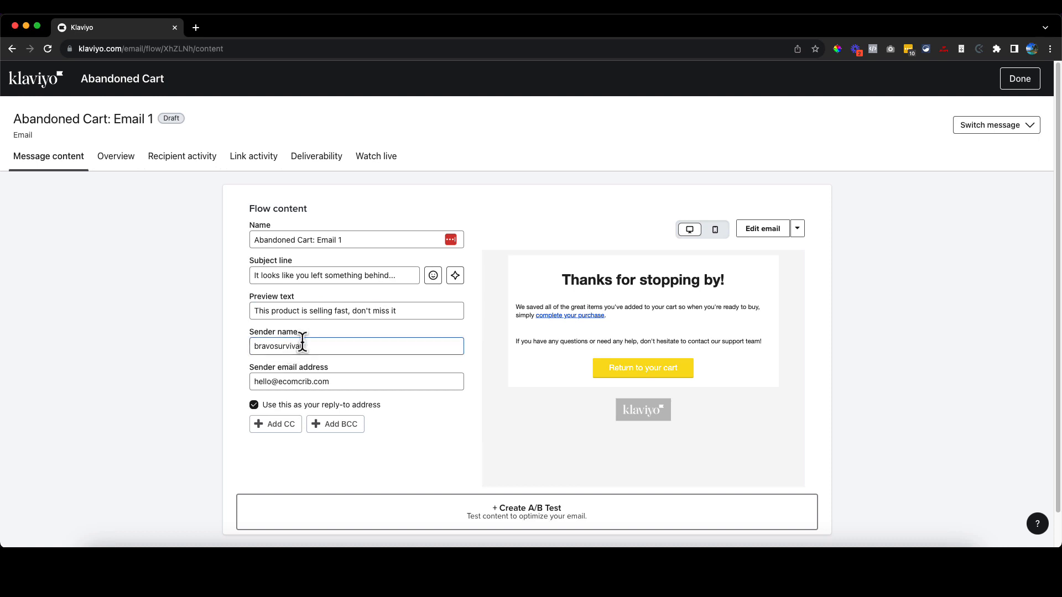
{"action": "double_click", "coordinate": [302, 345]}
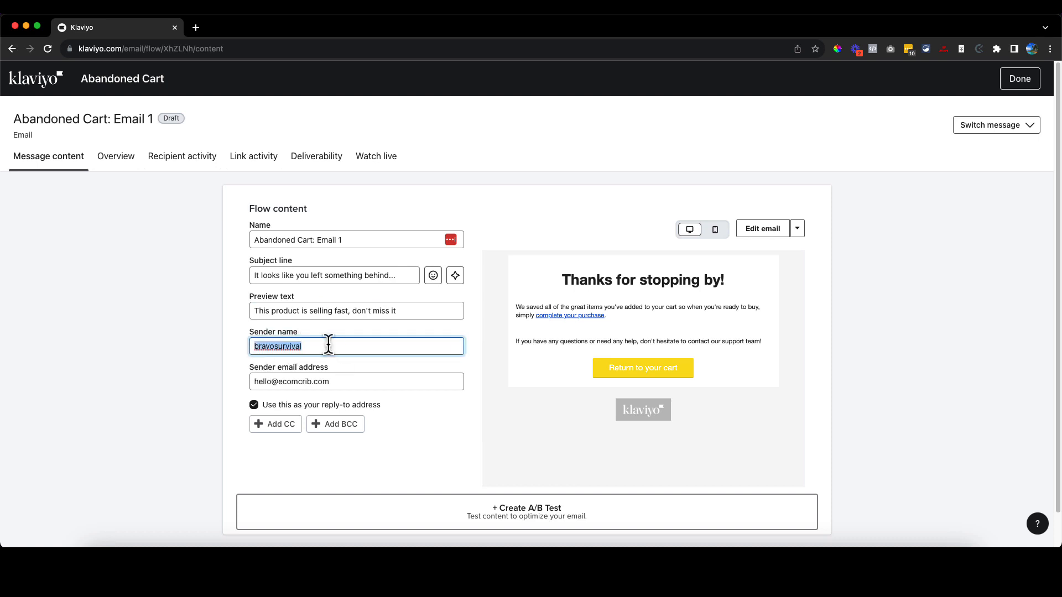
{"action": "type", "text": "Lyndon from B"}
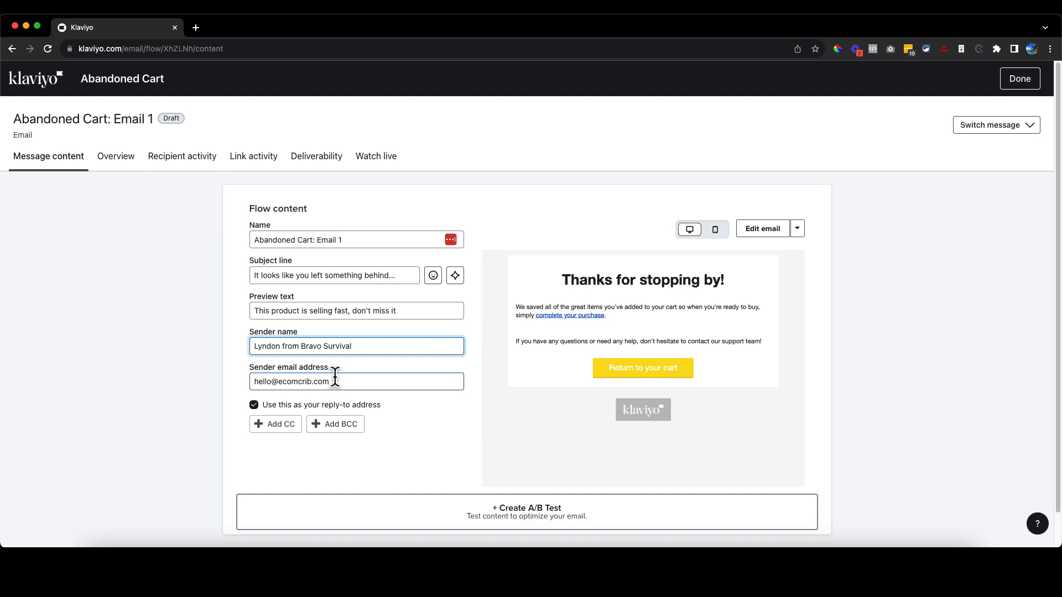
{"action": "left_click", "coordinate": [164, 325]}
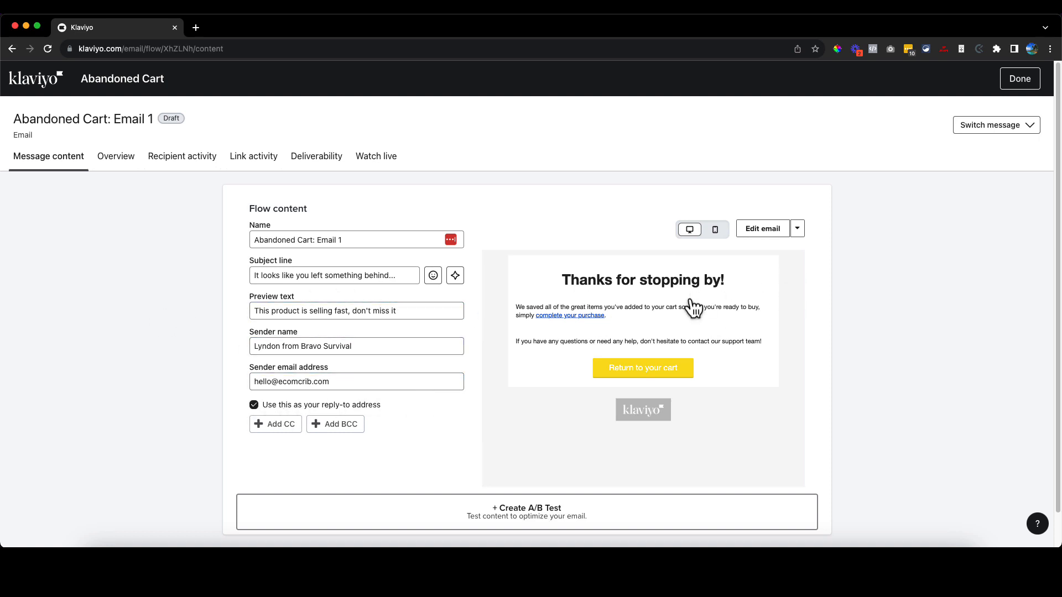
Open the email's design in the template editor and preview its dynamic product table with the recent Checkout Started event
{"action": "left_click", "coordinate": [762, 230]}
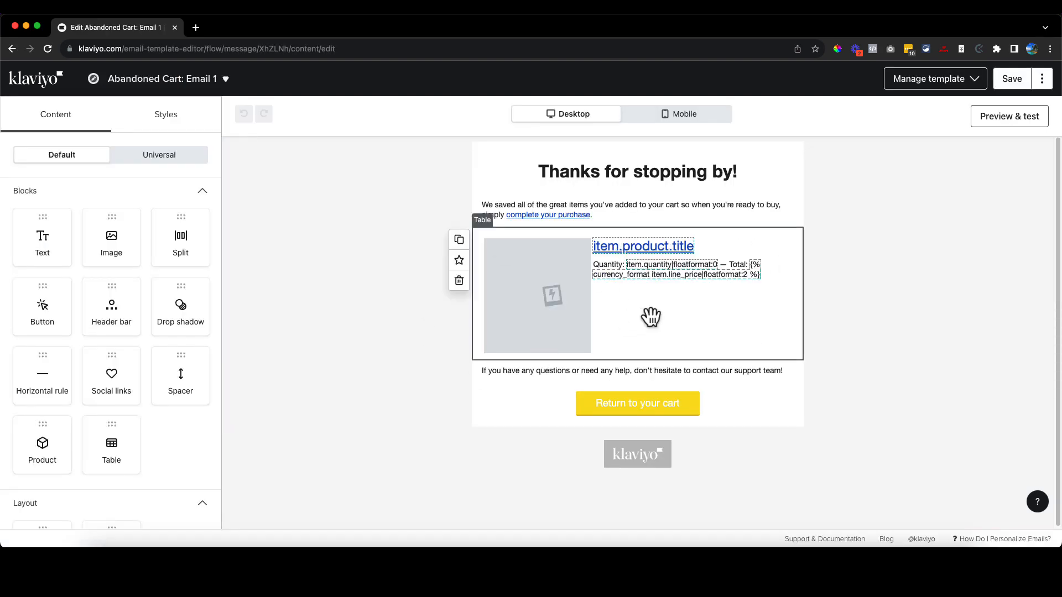
{"action": "left_click", "coordinate": [650, 317]}
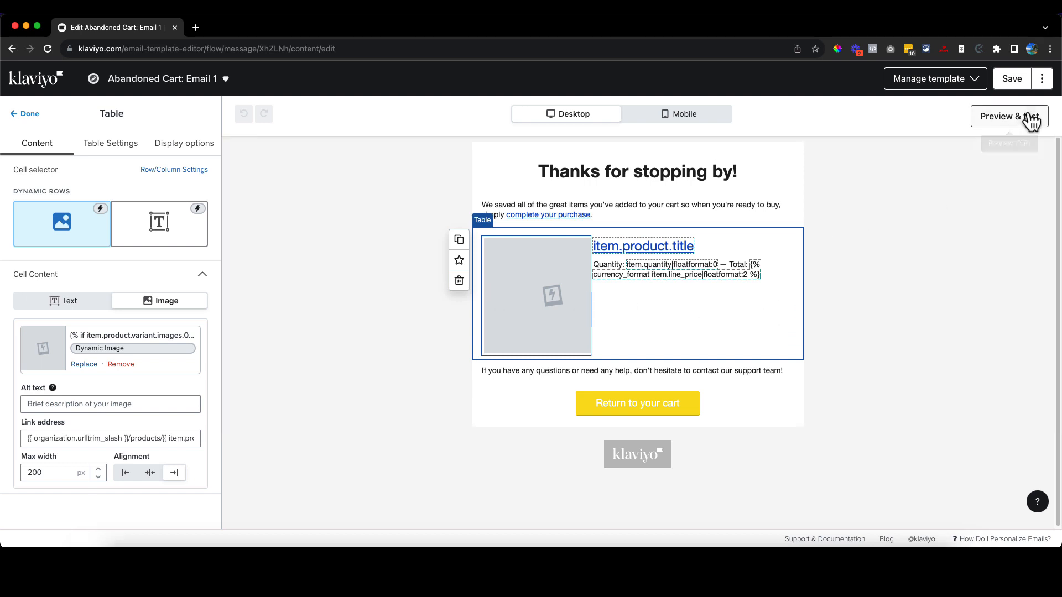
{"action": "left_click", "coordinate": [1009, 116]}
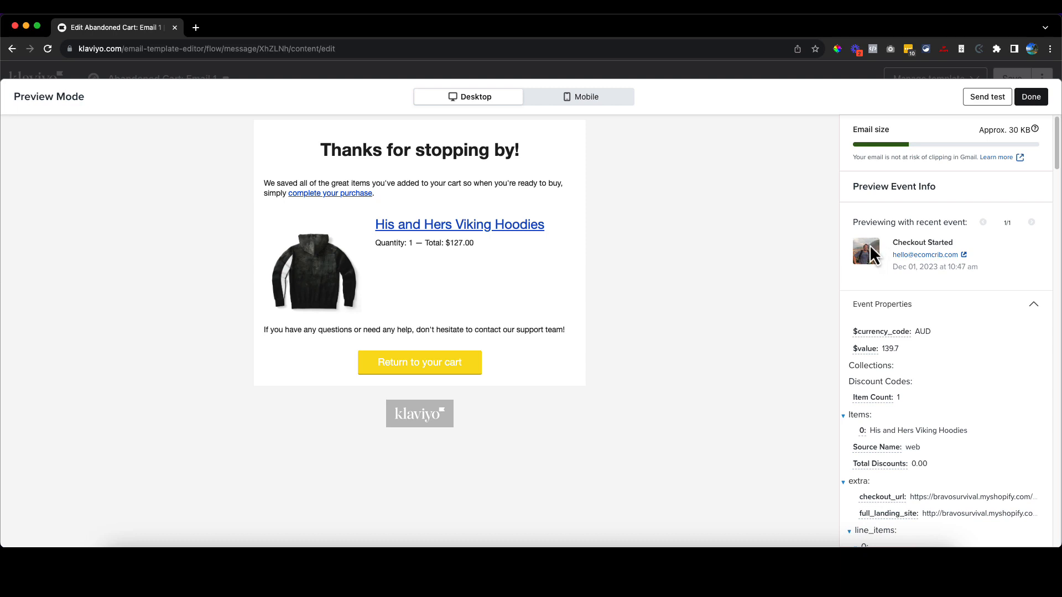
{"action": "scroll", "coordinate": [907, 310], "scroll_direction": "down", "scroll_amount": 1}
{"action": "scroll", "coordinate": [896, 221], "scroll_direction": "up", "scroll_amount": 1}
{"action": "scroll", "coordinate": [949, 297], "scroll_direction": "down", "scroll_amount": 4}
{"action": "scroll", "coordinate": [948, 352], "scroll_direction": "up", "scroll_amount": 4}
{"action": "left_click", "coordinate": [1031, 97]}
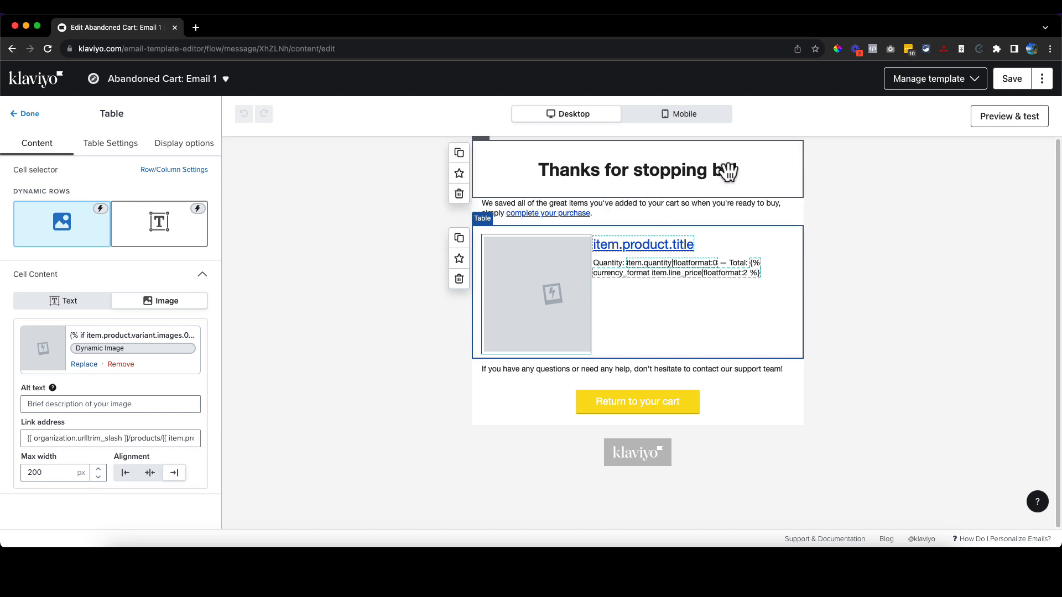
Examine the heading and body text blocks, the URL behind the "complete your purchase" link, and the "Return to your cart" button settings
{"action": "left_click", "coordinate": [588, 171]}
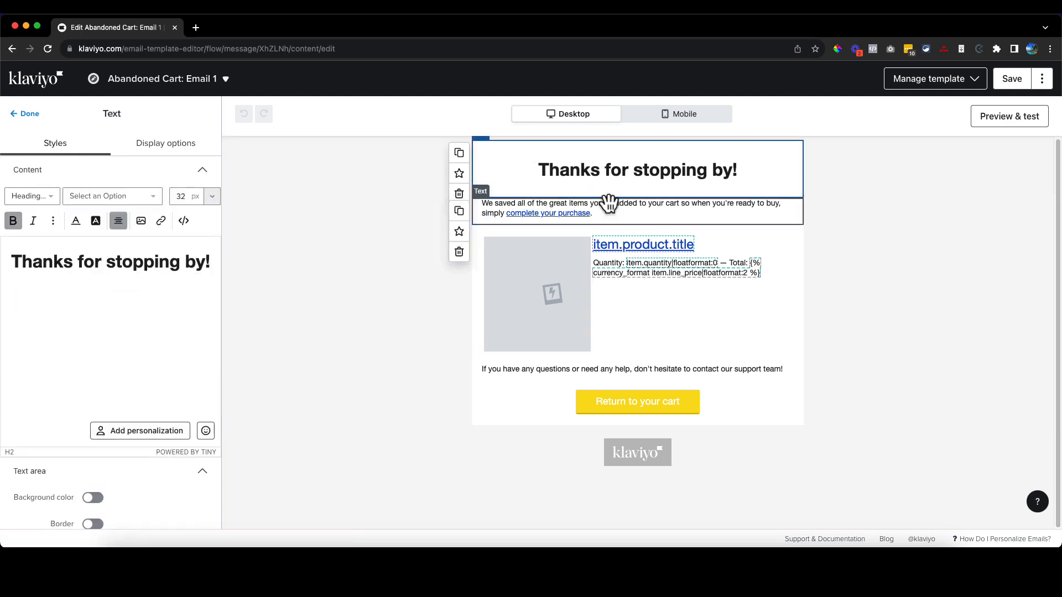
{"action": "left_click", "coordinate": [651, 214]}
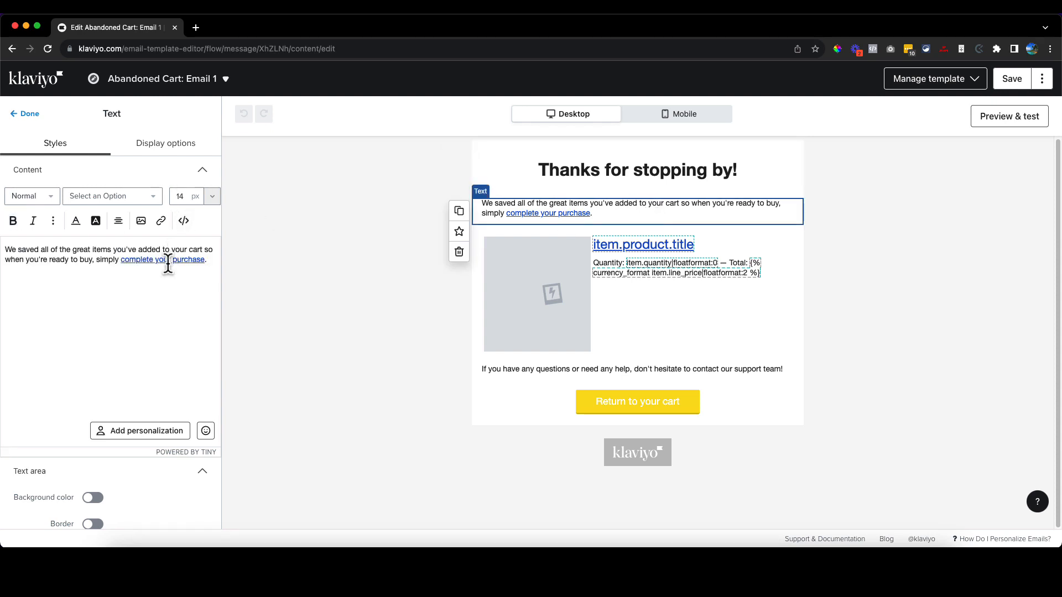
{"action": "left_click_drag", "start_coordinate": [206, 260], "coordinate": [122, 262]}
{"action": "left_click", "coordinate": [161, 220]}
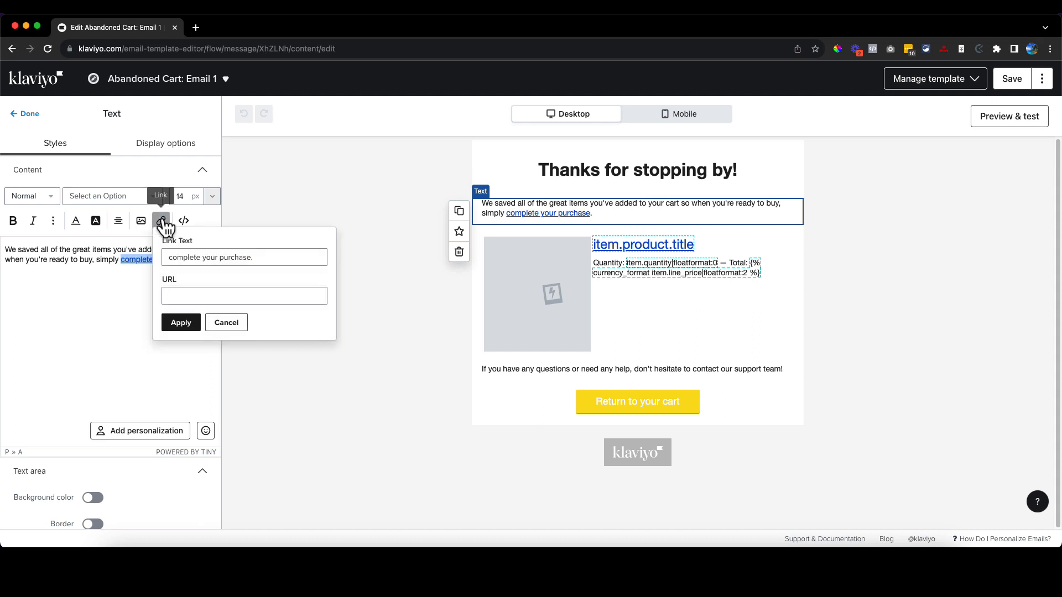
{"action": "left_click", "coordinate": [110, 323]}
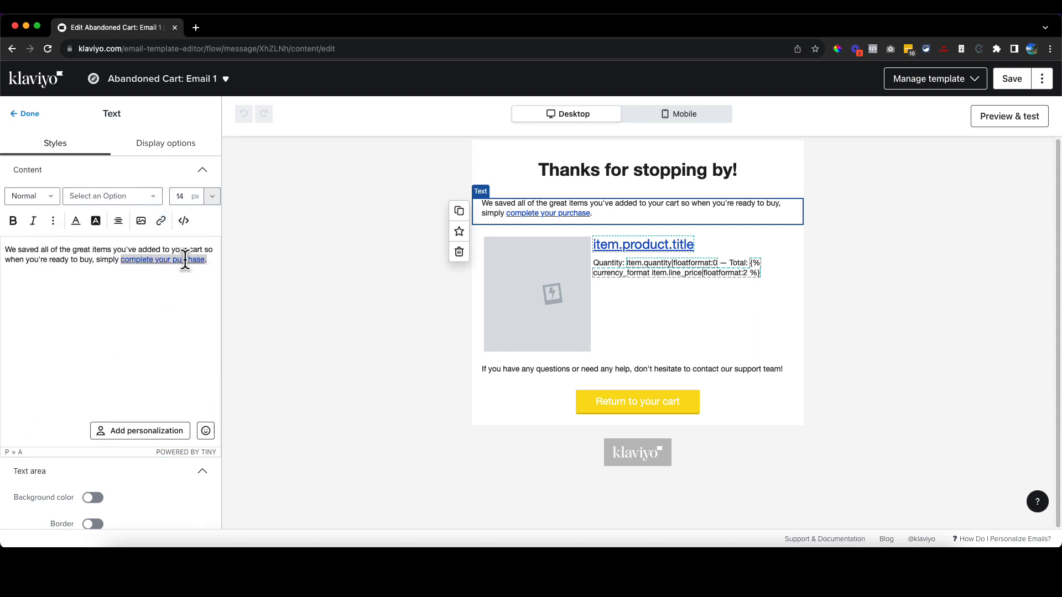
{"action": "left_click", "coordinate": [184, 259]}
{"action": "left_click", "coordinate": [162, 221]}
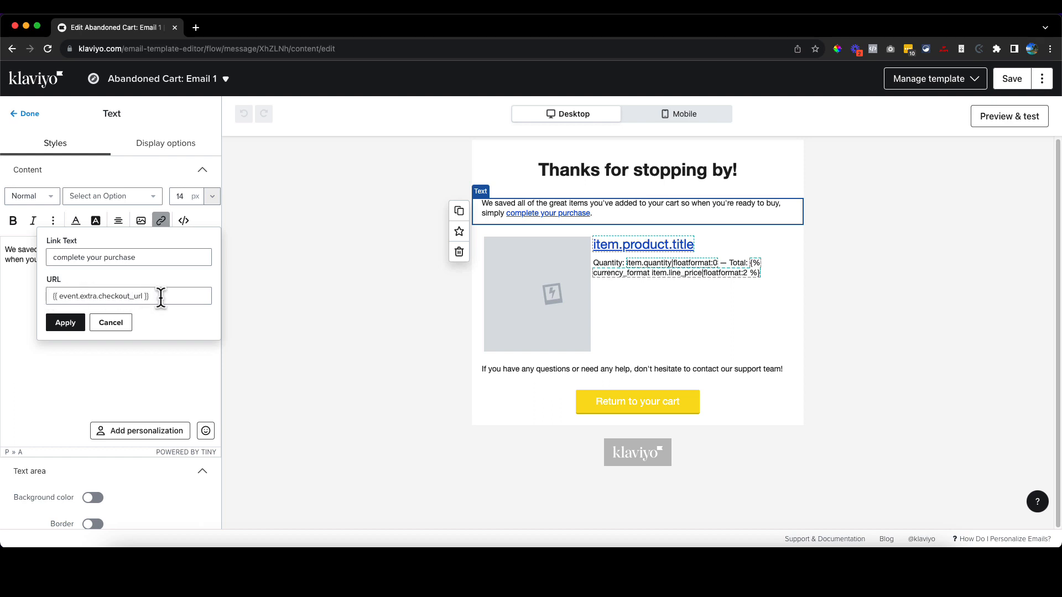
{"action": "left_click", "coordinate": [114, 326]}
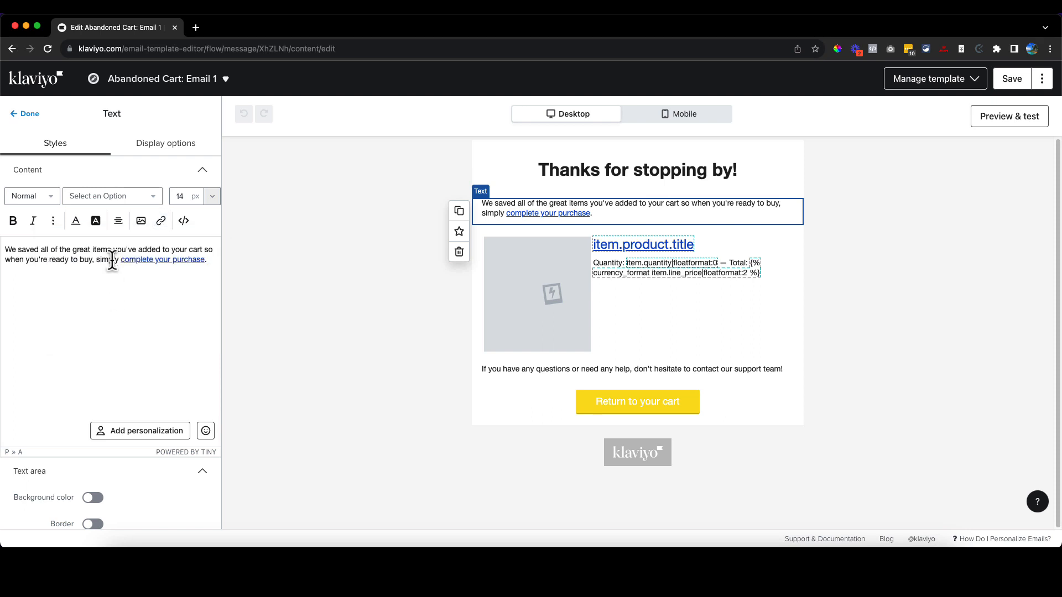
{"action": "left_click", "coordinate": [591, 410]}
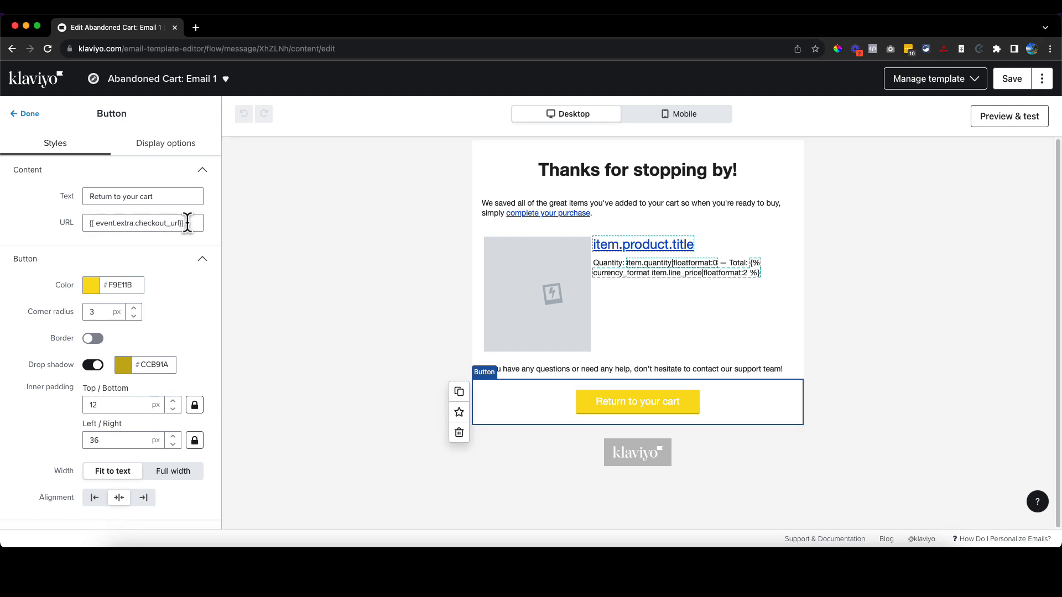
Examine the "Return to your cart" button's text and style settings, finish editing the block and save the email design
{"action": "left_click", "coordinate": [163, 197]}
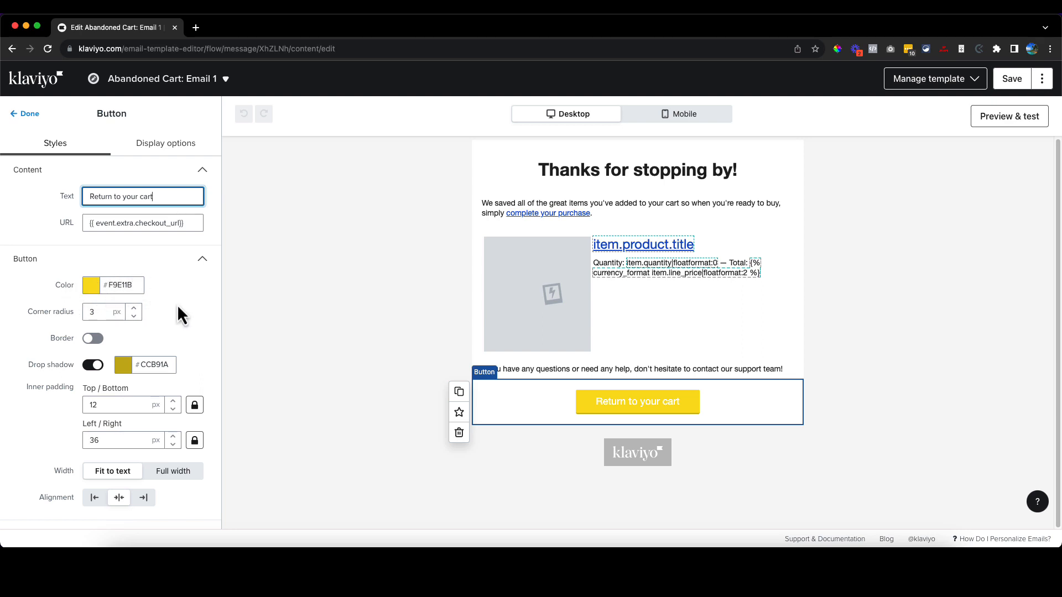
{"action": "scroll", "coordinate": [100, 332], "scroll_direction": "down", "scroll_amount": 5}
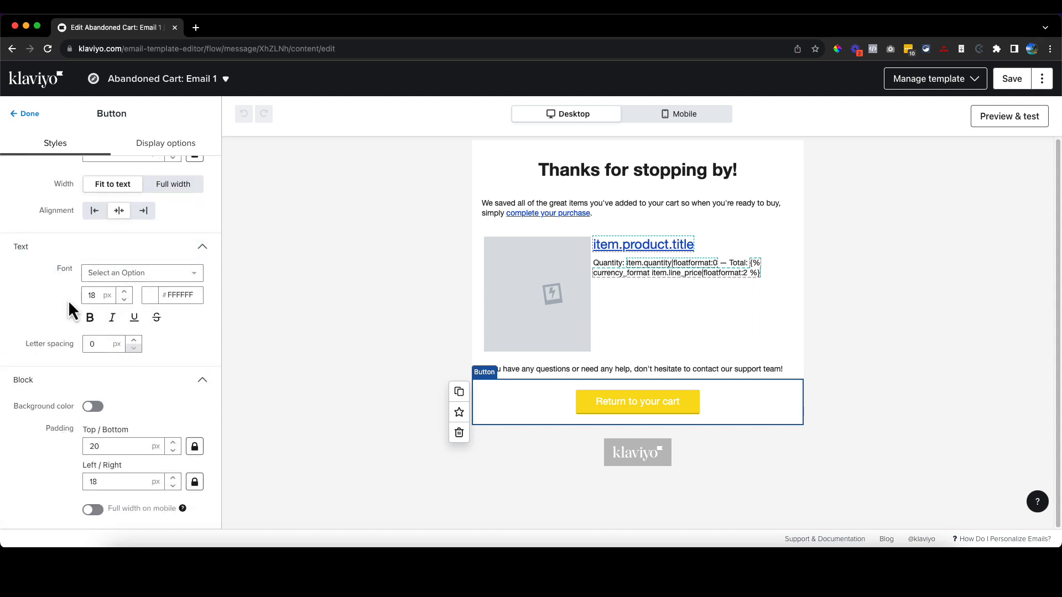
{"action": "scroll", "coordinate": [55, 249], "scroll_direction": "up", "scroll_amount": 5}
{"action": "left_click", "coordinate": [26, 113]}
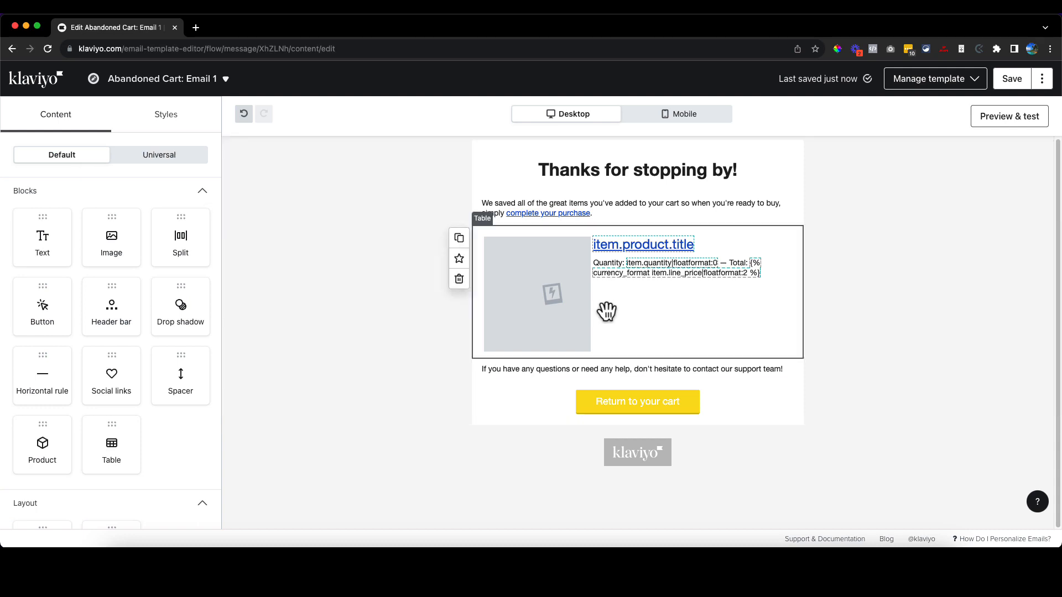
{"action": "left_click", "coordinate": [1012, 79]}
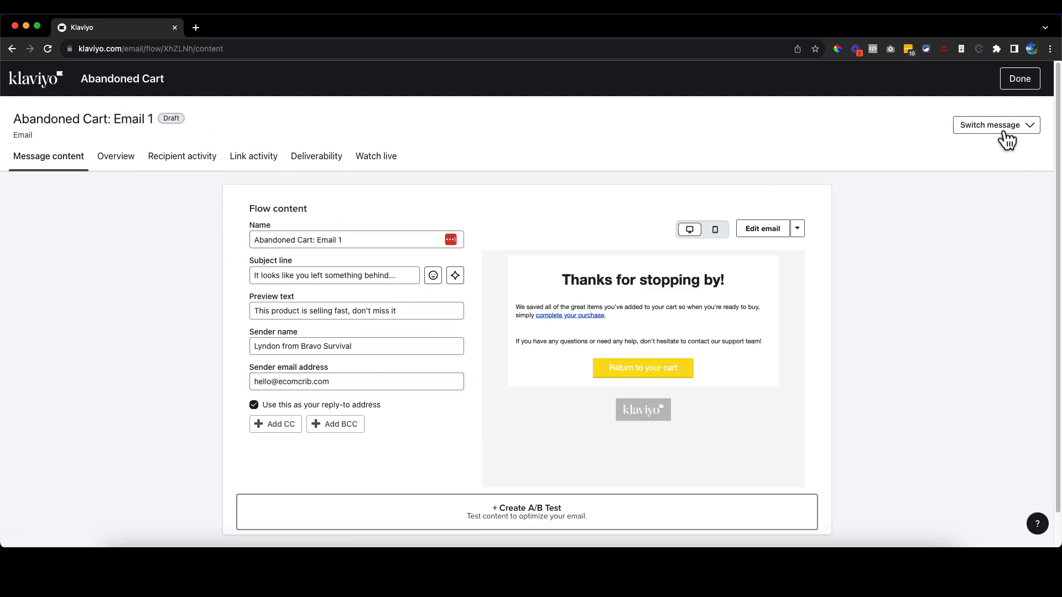
Examine the content and subject line of Abandoned Cart: Email 2, and the send status options for Email 1 in the flow
{"action": "left_click", "coordinate": [1006, 133]}
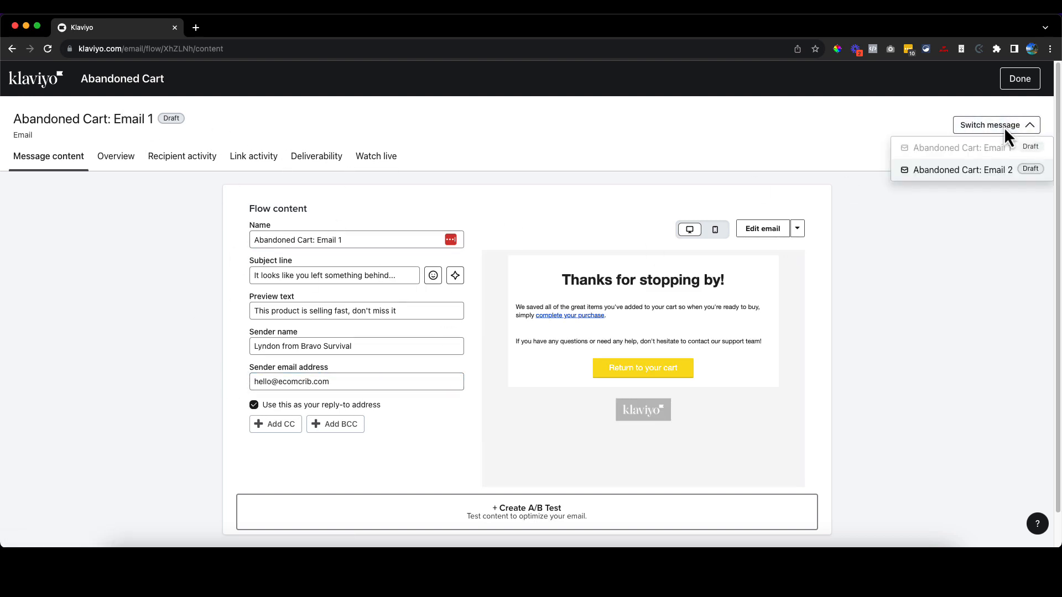
{"action": "left_click", "coordinate": [986, 171]}
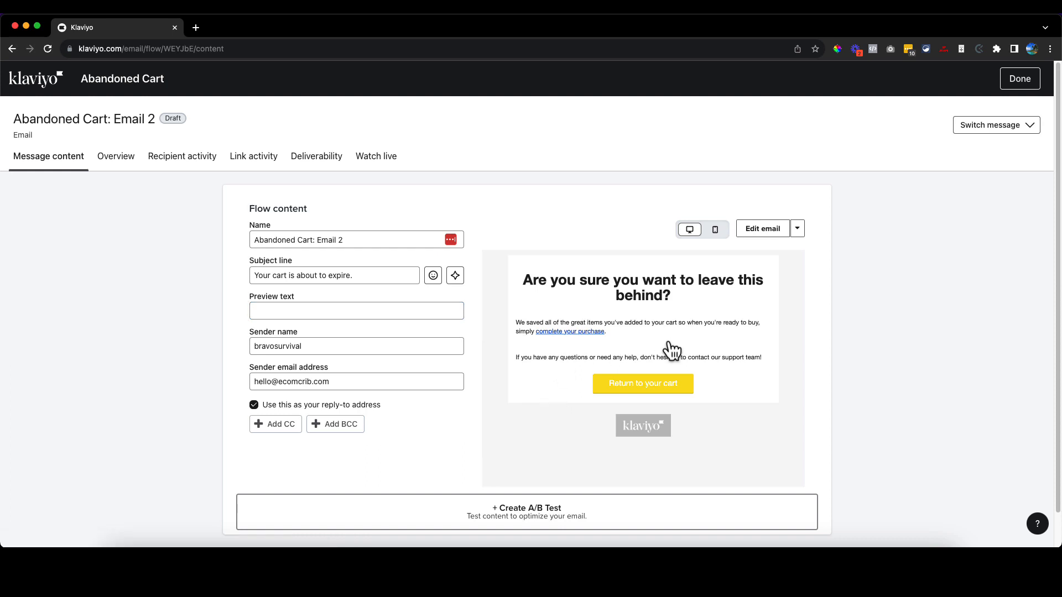
{"action": "left_click", "coordinate": [321, 274]}
{"action": "left_click", "coordinate": [1022, 81]}
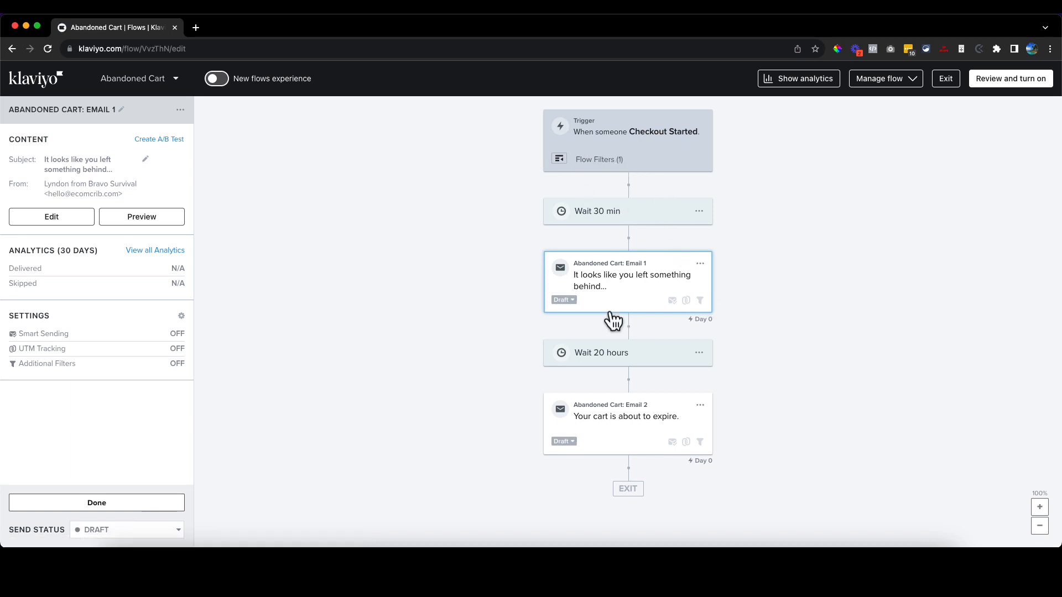
{"action": "left_click", "coordinate": [574, 301]}
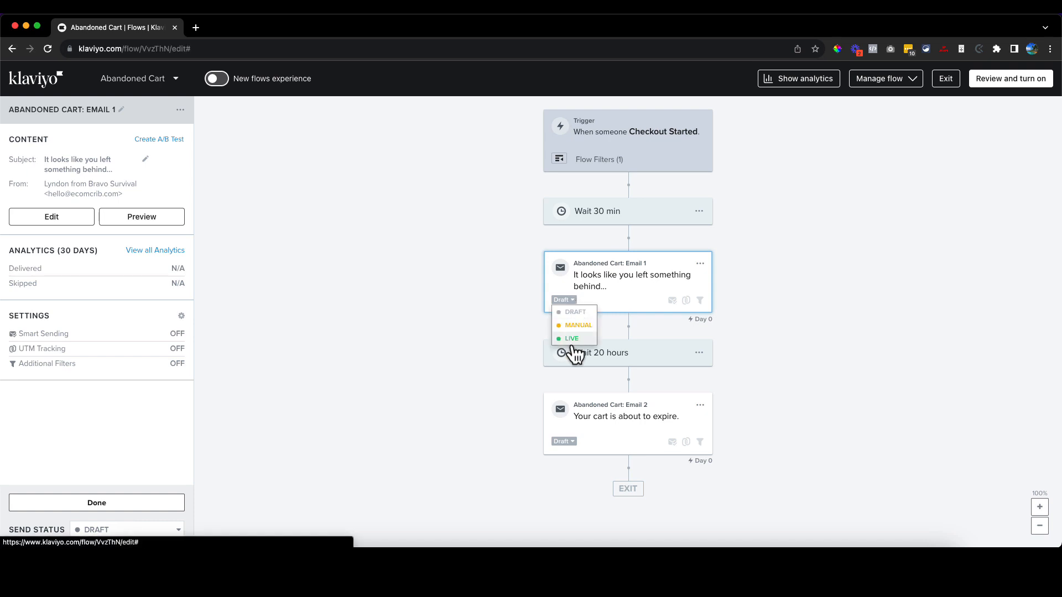
{"action": "left_click", "coordinate": [832, 293]}
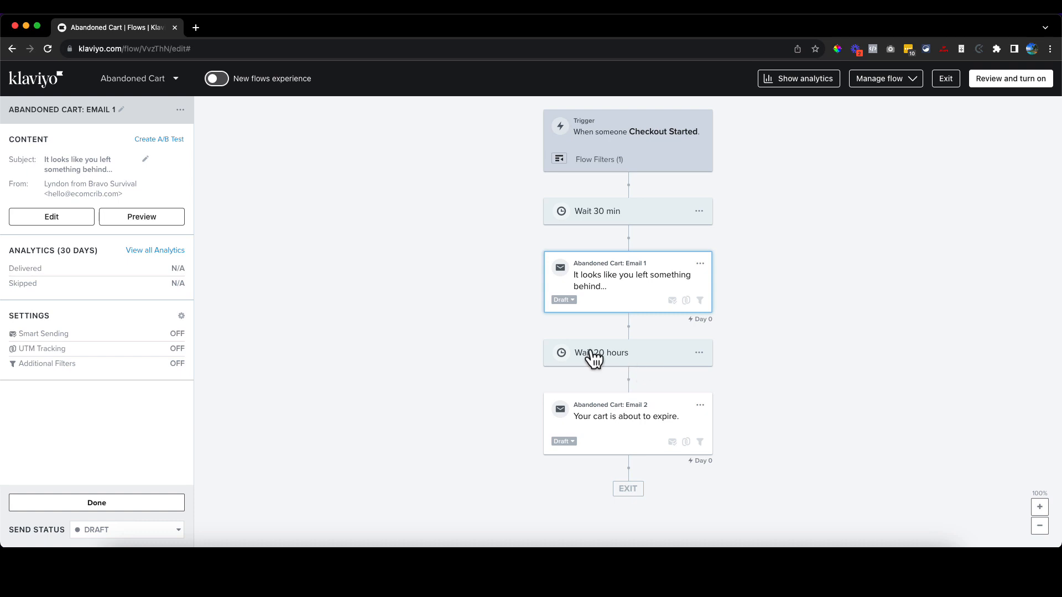
Set the time delay between Email 1 and Email 2 to 4 hours and save it
{"action": "left_click", "coordinate": [614, 360]}
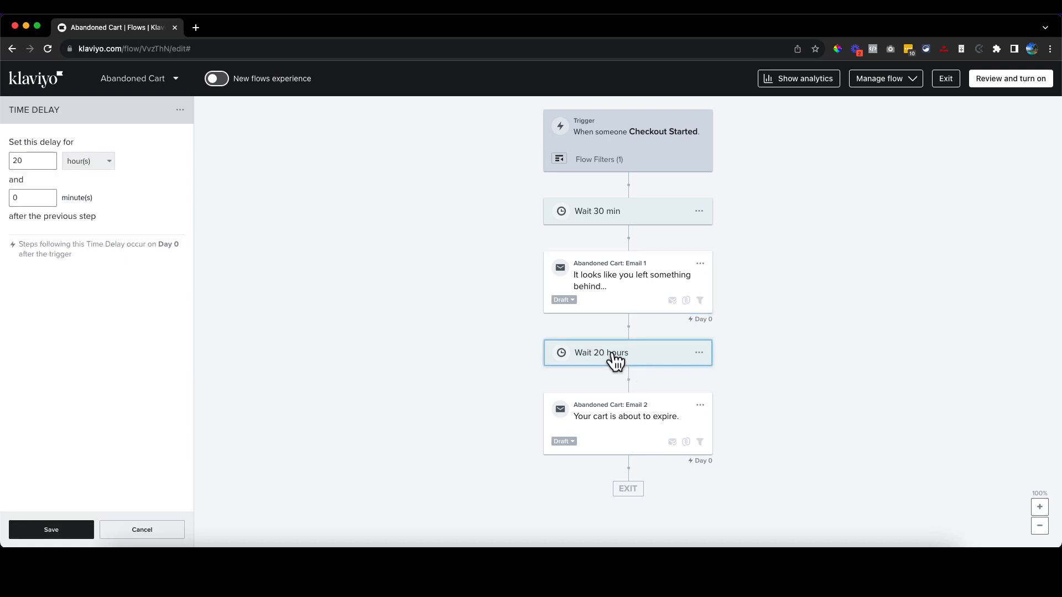
{"action": "left_click_drag", "start_coordinate": [26, 161], "coordinate": [7, 165]}
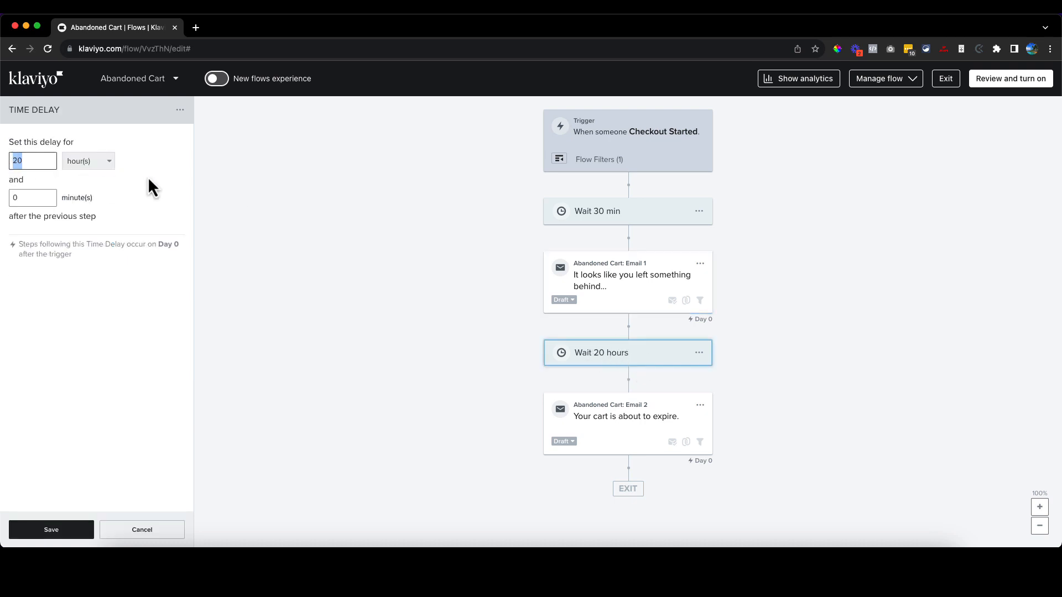
{"action": "type", "text": "4"}
{"action": "left_click", "coordinate": [55, 532]}
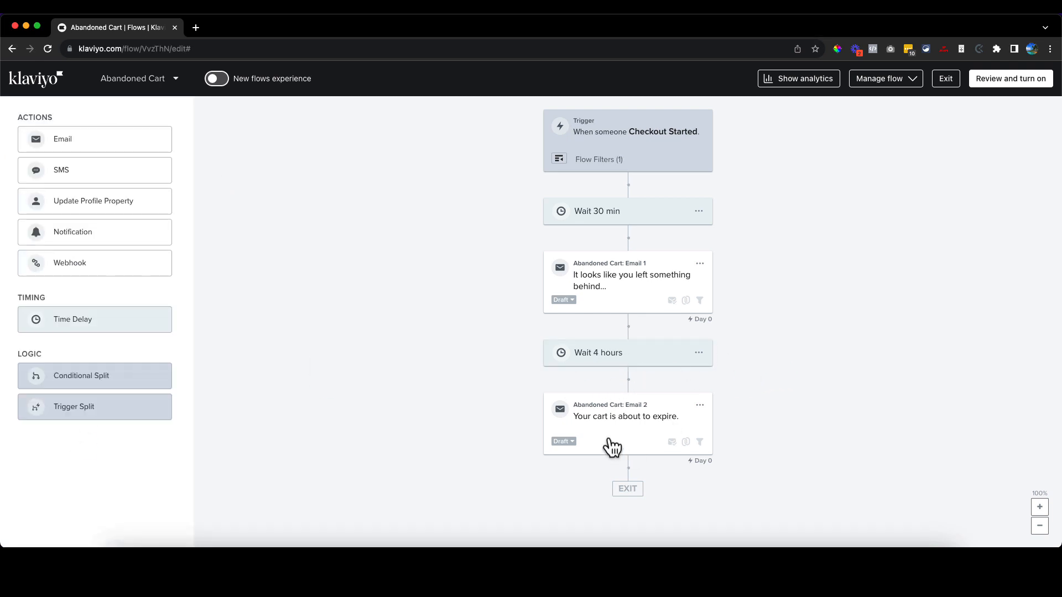
Clone the 4-hour time delay and move the copy below Abandoned Cart: Email 2
{"action": "left_click", "coordinate": [699, 353]}
{"action": "left_click", "coordinate": [720, 366]}
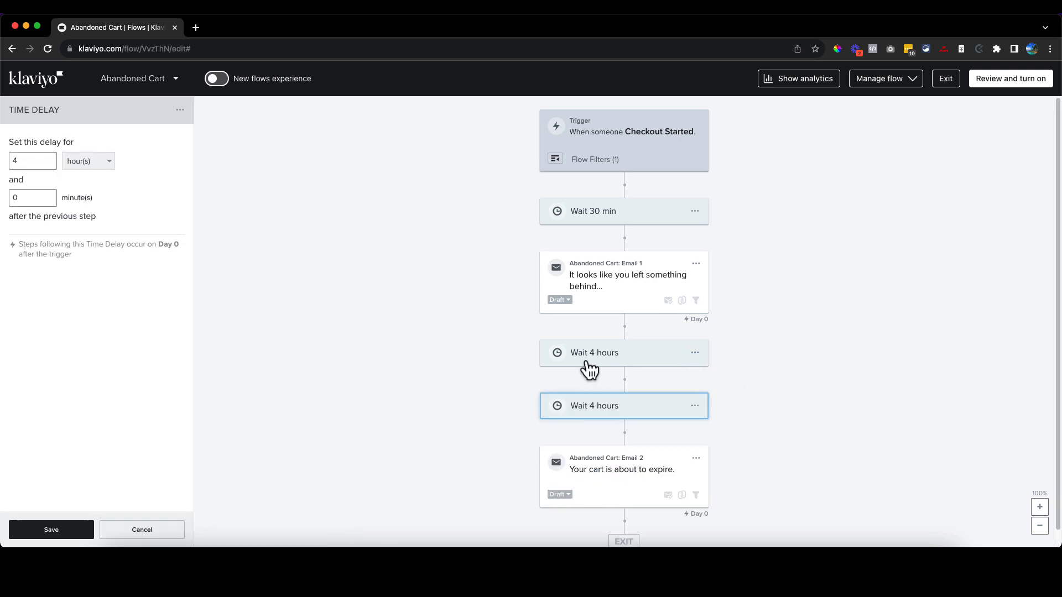
{"action": "mouse_move", "coordinate": [660, 396]}
{"action": "left_mouse_down"}
{"action": "mouse_move", "coordinate": [656, 486]}
{"action": "mouse_move", "coordinate": [656, 476]}
{"action": "left_mouse_up"}
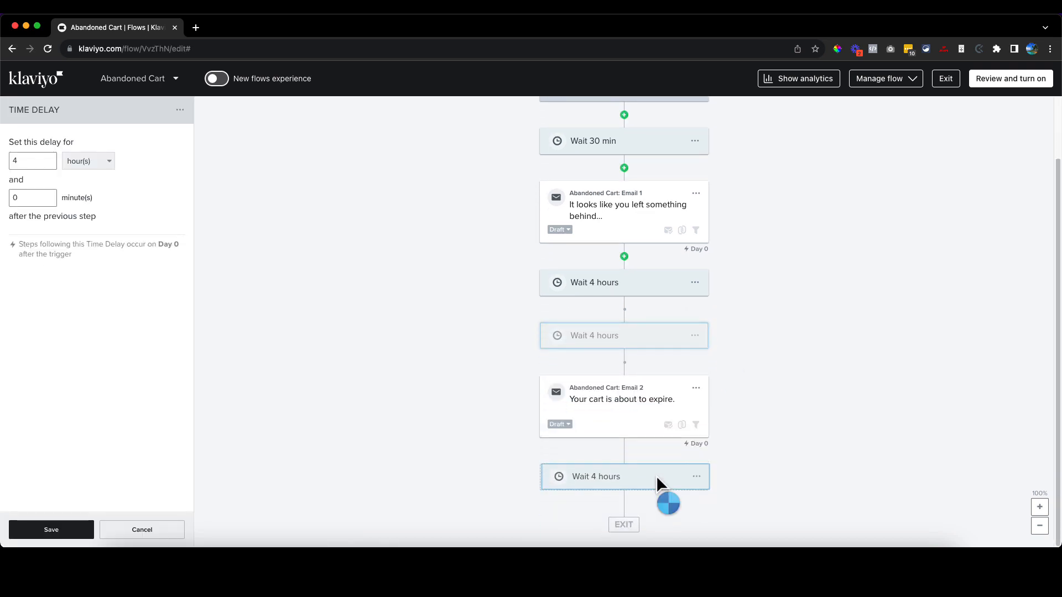
{"action": "left_click", "coordinate": [601, 485]}
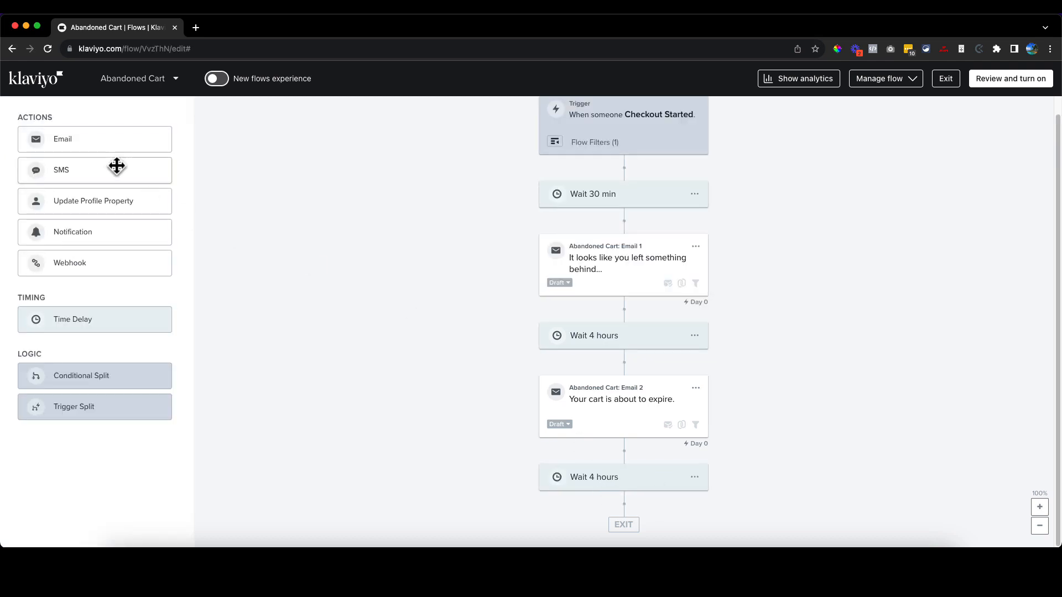
Set the time delay after Email 2 to 1 day and save it
{"action": "left_click", "coordinate": [598, 485]}
{"action": "left_click_drag", "start_coordinate": [43, 161], "coordinate": [10, 165]}
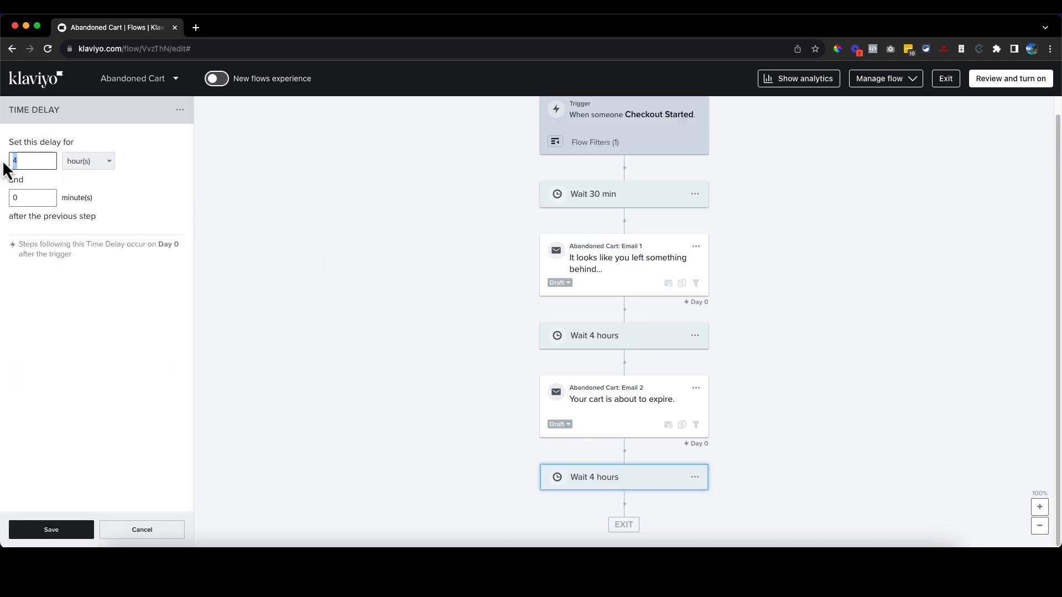
{"action": "type", "text": "1"}
{"action": "left_click", "coordinate": [85, 164]}
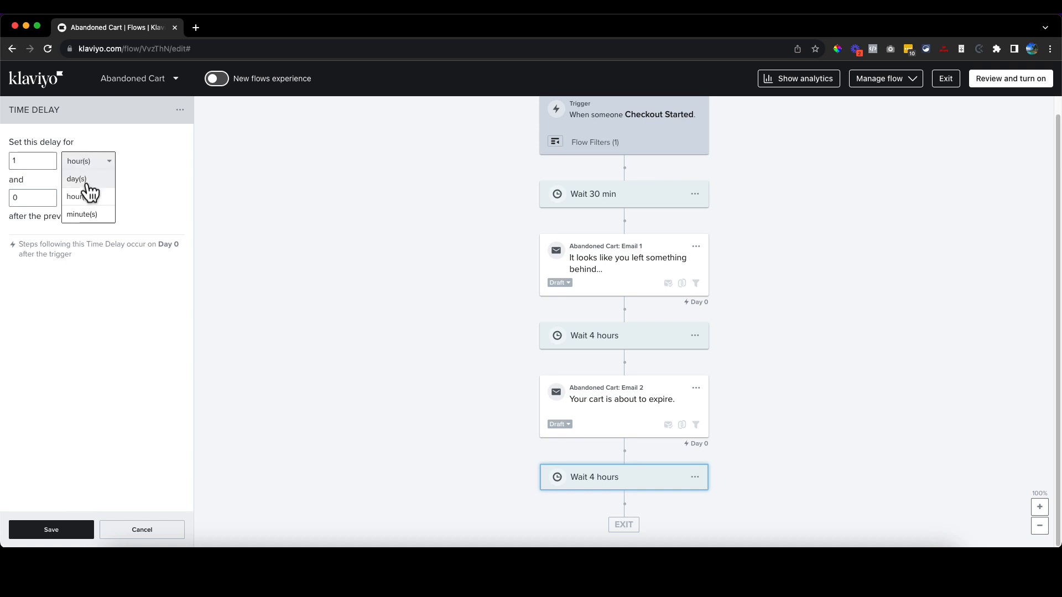
{"action": "left_click", "coordinate": [83, 179]}
{"action": "left_click", "coordinate": [68, 532]}
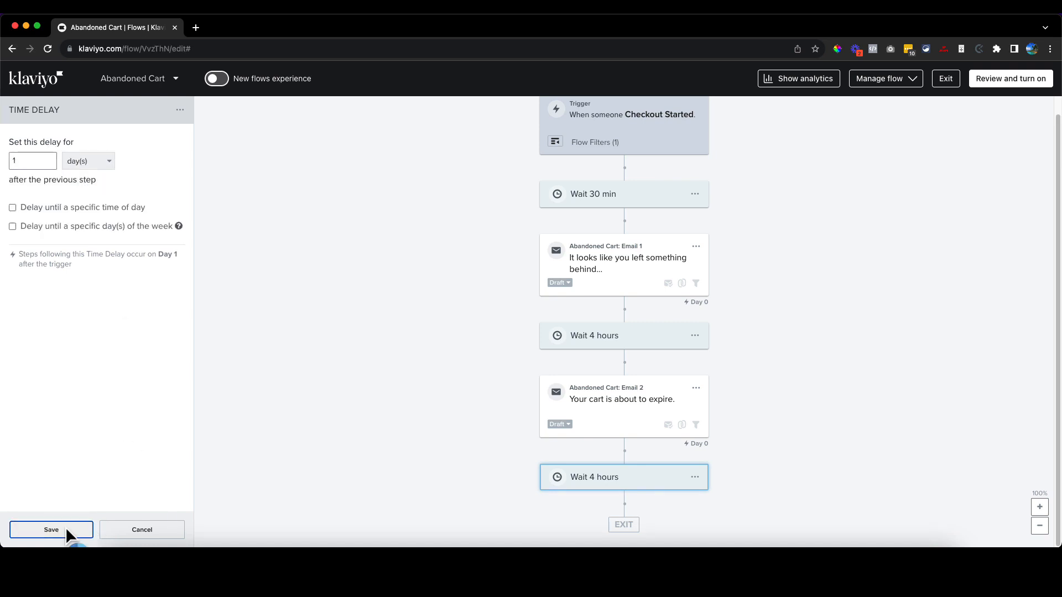
Clone the Abandoned Cart: Email 2 message in the flow
{"action": "left_click", "coordinate": [606, 423]}
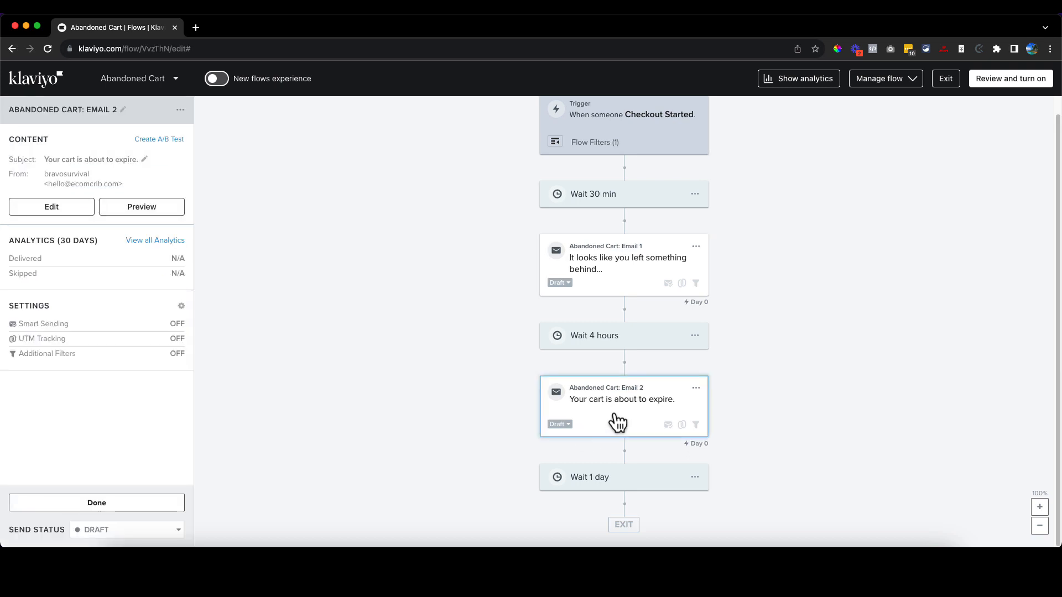
{"action": "left_click", "coordinate": [696, 389]}
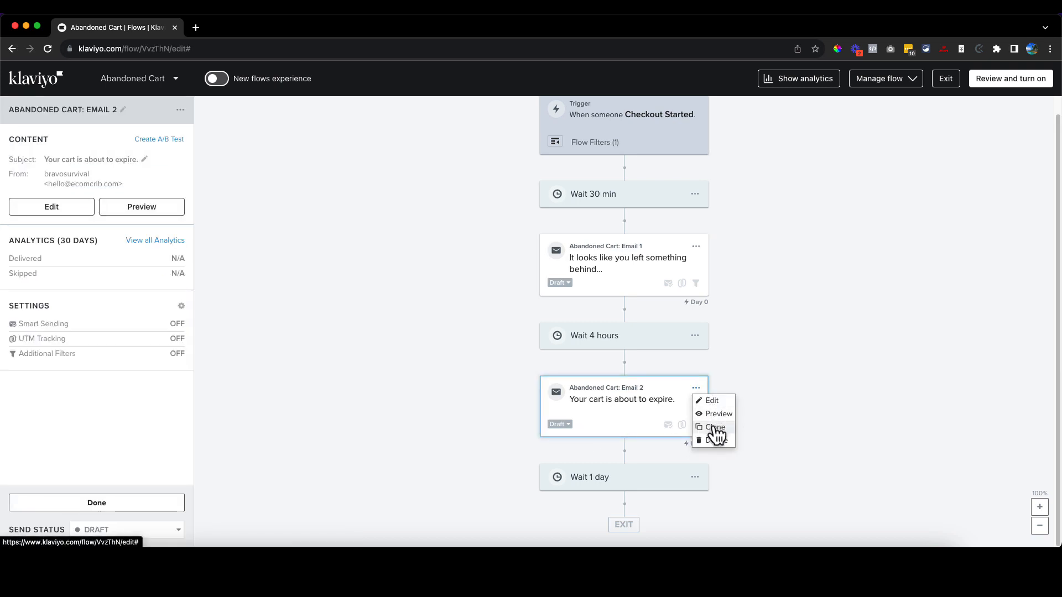
{"action": "left_click", "coordinate": [714, 428]}
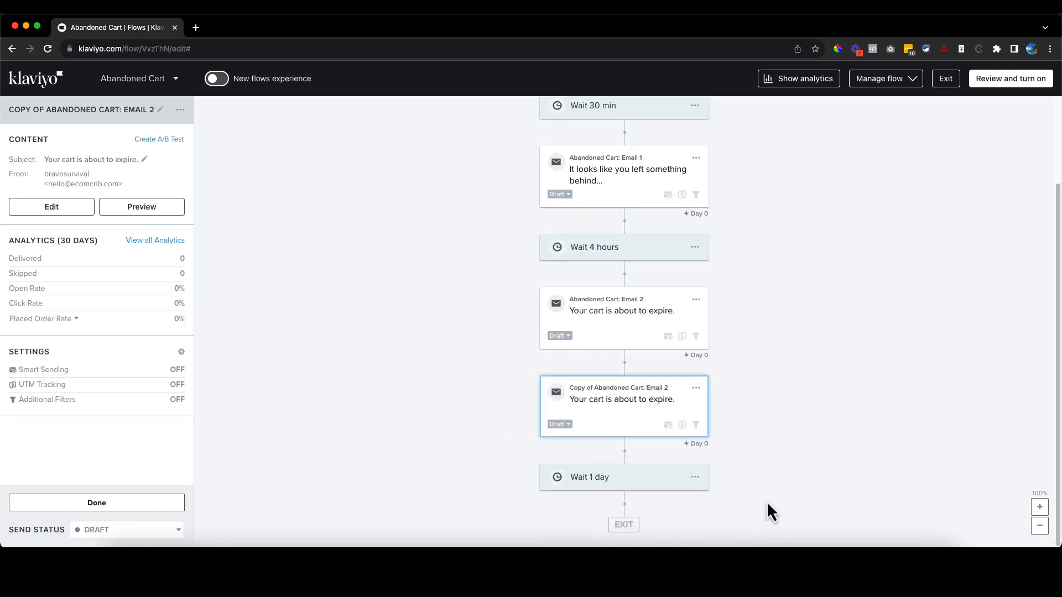
{"action": "left_click", "coordinate": [675, 481]}
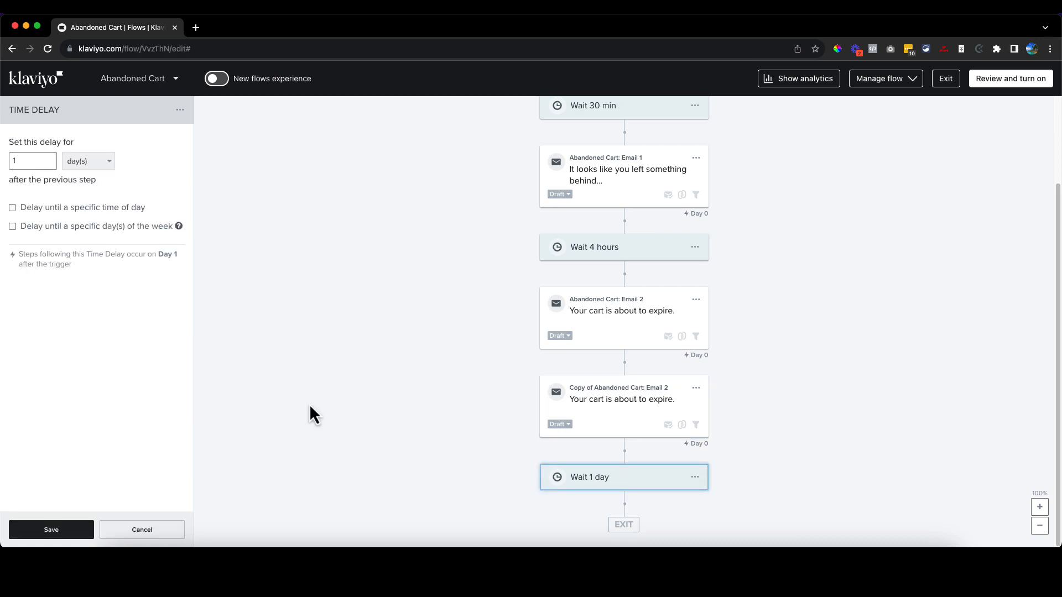
{"action": "left_click", "coordinate": [138, 530]}
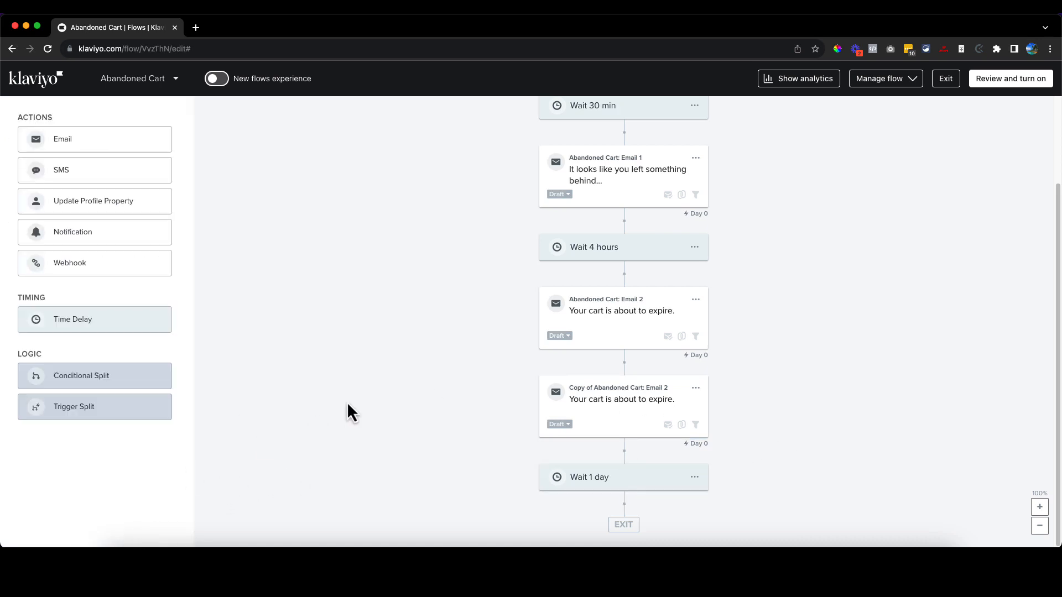
{"action": "left_click_drag", "start_coordinate": [74, 142], "coordinate": [65, 121]}
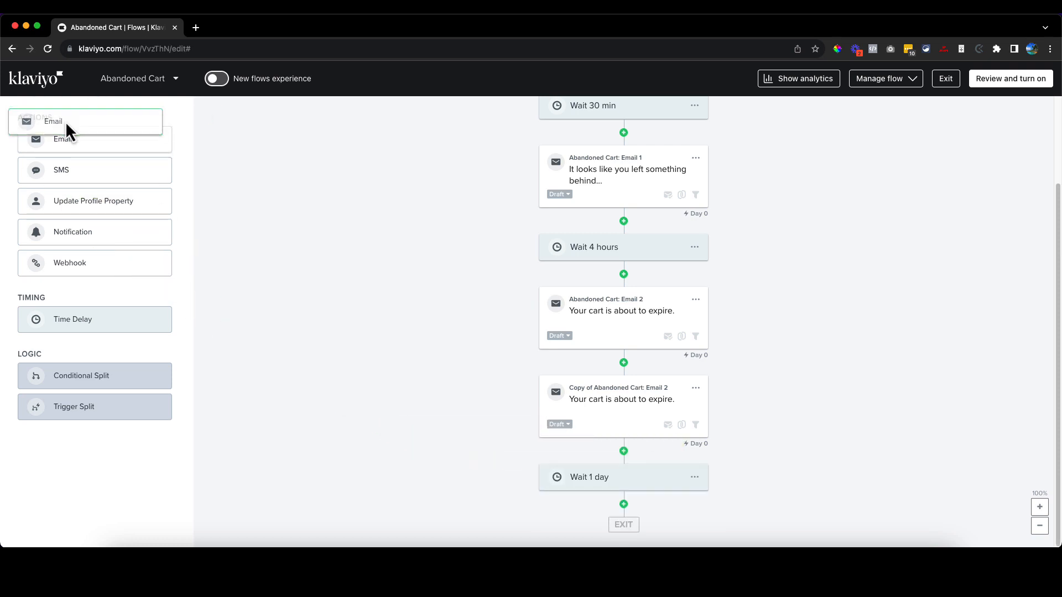
Move the copy of Abandoned Cart: Email 2 below the 1-day time delay, at the end of the flow
{"action": "left_click_drag", "start_coordinate": [612, 424], "coordinate": [611, 460]}
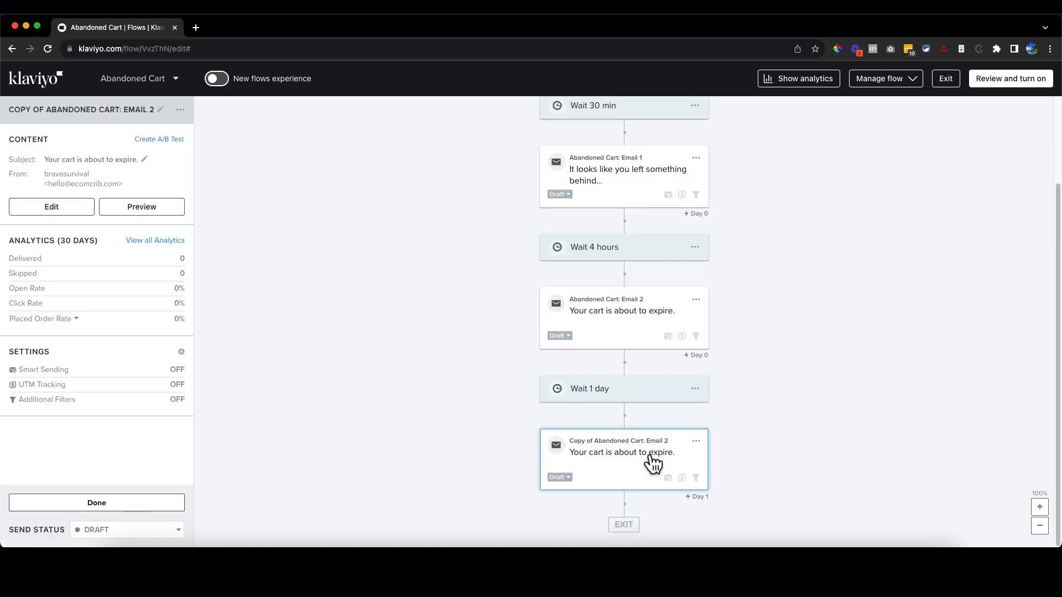
{"action": "left_click", "coordinate": [618, 468]}
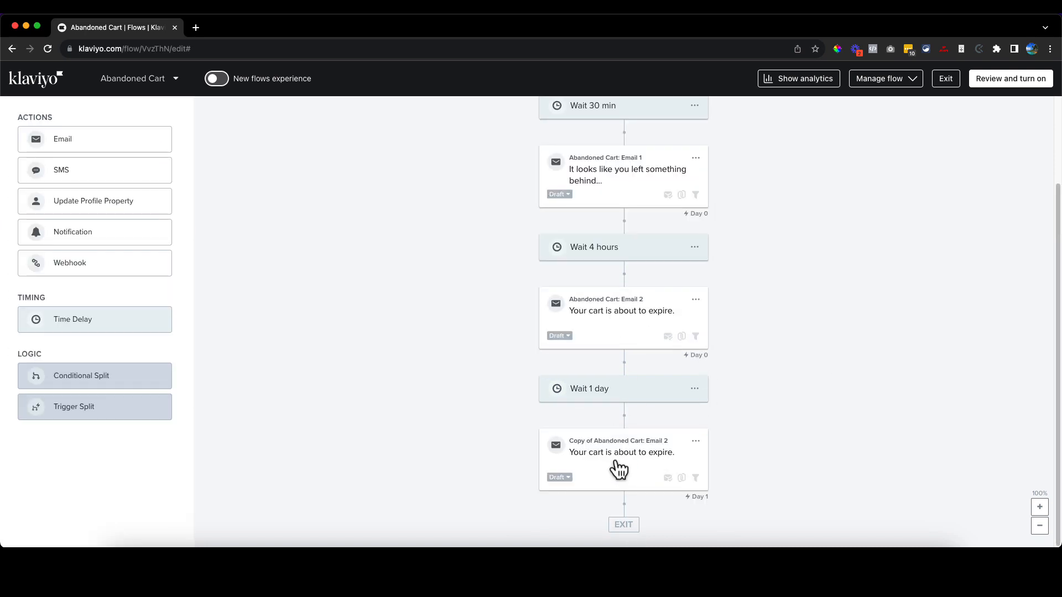
Open the cloned email for editing, rename it "Abandoned Cart: Email 3" and return to the flow
{"action": "left_click", "coordinate": [610, 484]}
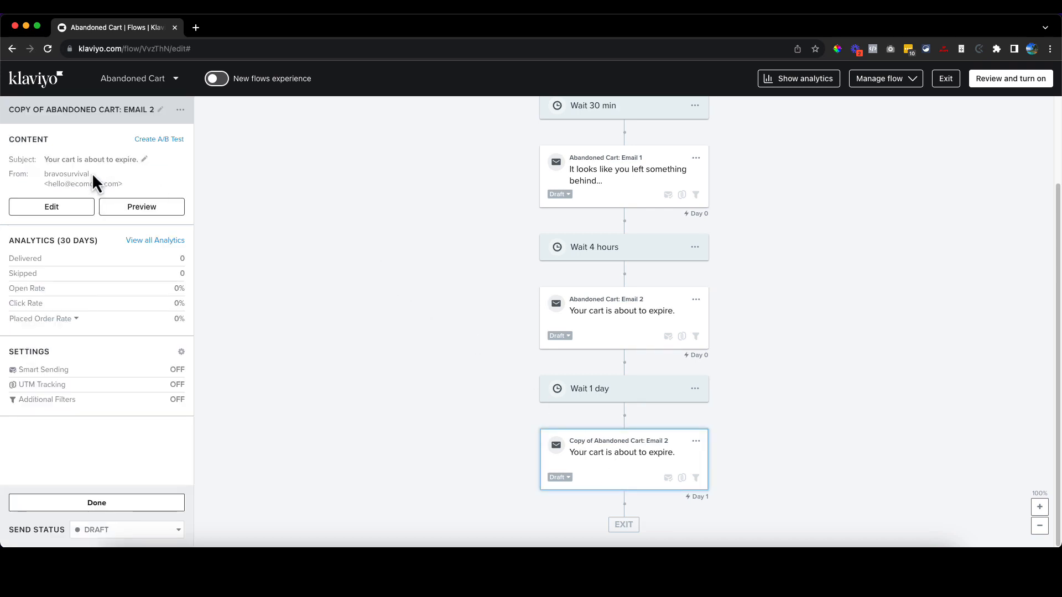
{"action": "left_click", "coordinate": [50, 209]}
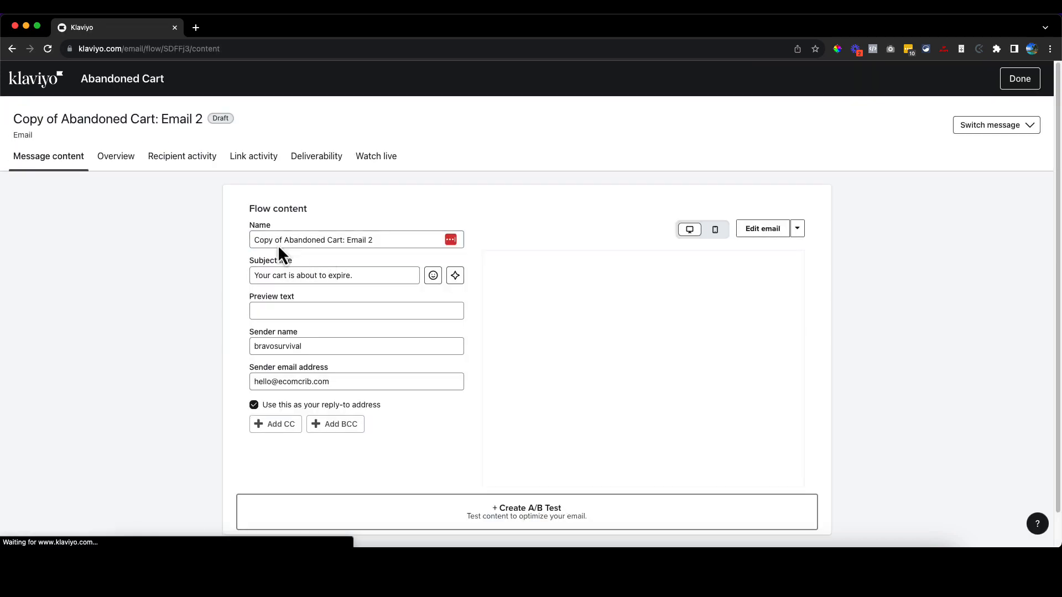
{"action": "left_click", "coordinate": [373, 241]}
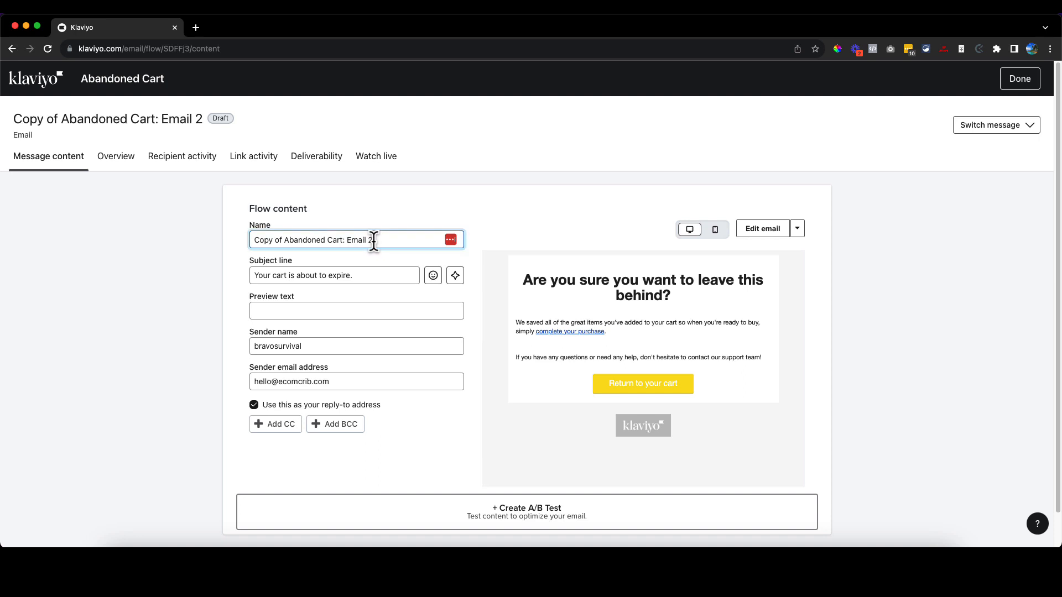
{"action": "type", "text": "3"}
{"action": "left_click_drag", "start_coordinate": [282, 239], "coordinate": [246, 240]}
{"action": "key", "text": "BackSpace"}
{"action": "left_click", "coordinate": [327, 276]}
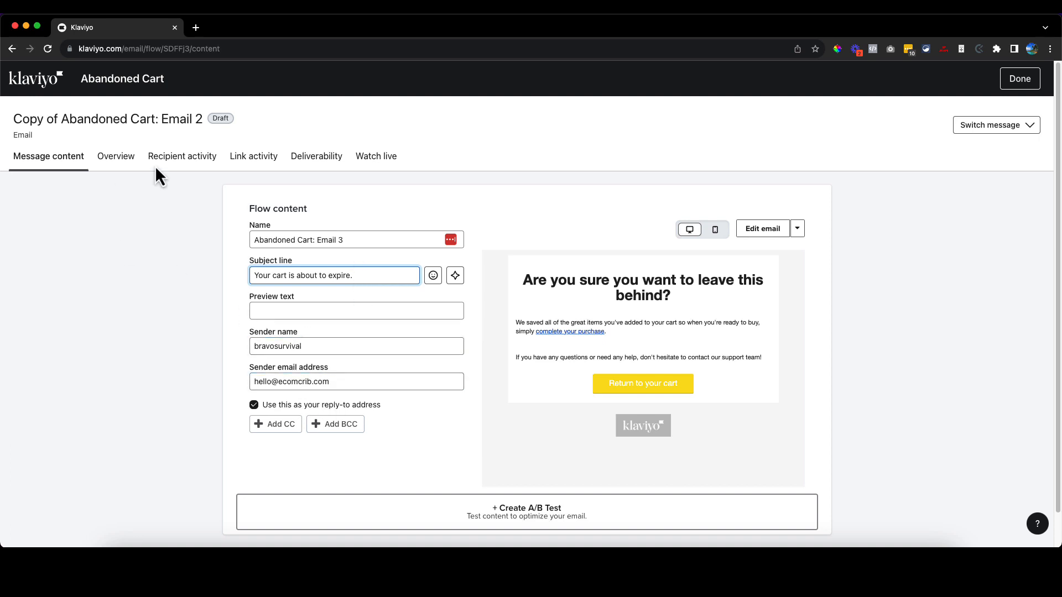
{"action": "left_click", "coordinate": [1020, 86]}
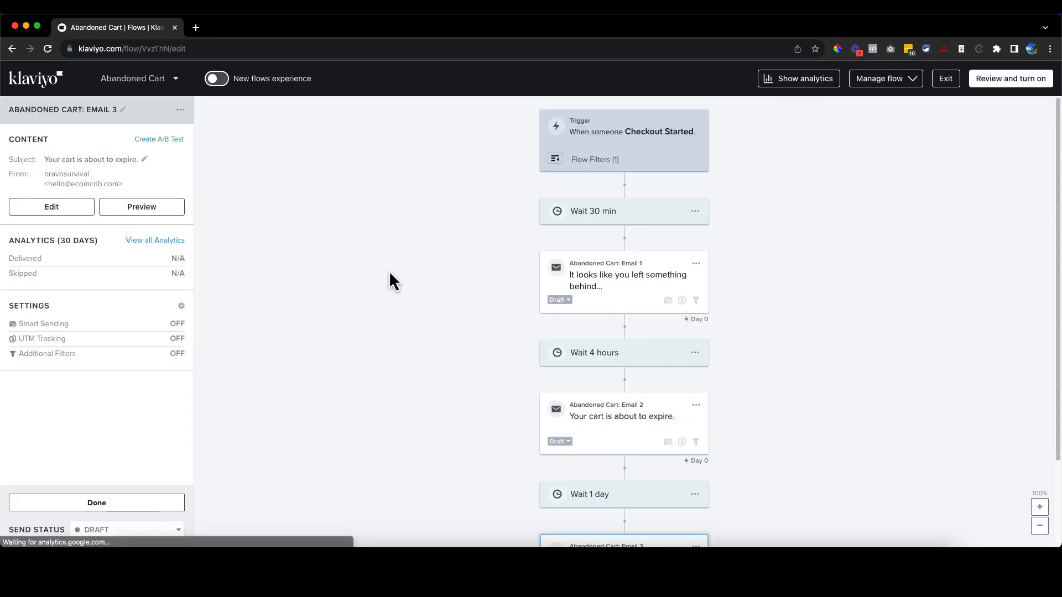
Set the status of Abandoned Cart: Email 1 in the flow to Live
{"action": "scroll", "coordinate": [390, 271], "scroll_direction": "down", "scroll_amount": 2}
{"action": "scroll", "coordinate": [440, 284], "scroll_direction": "up", "scroll_amount": 2}
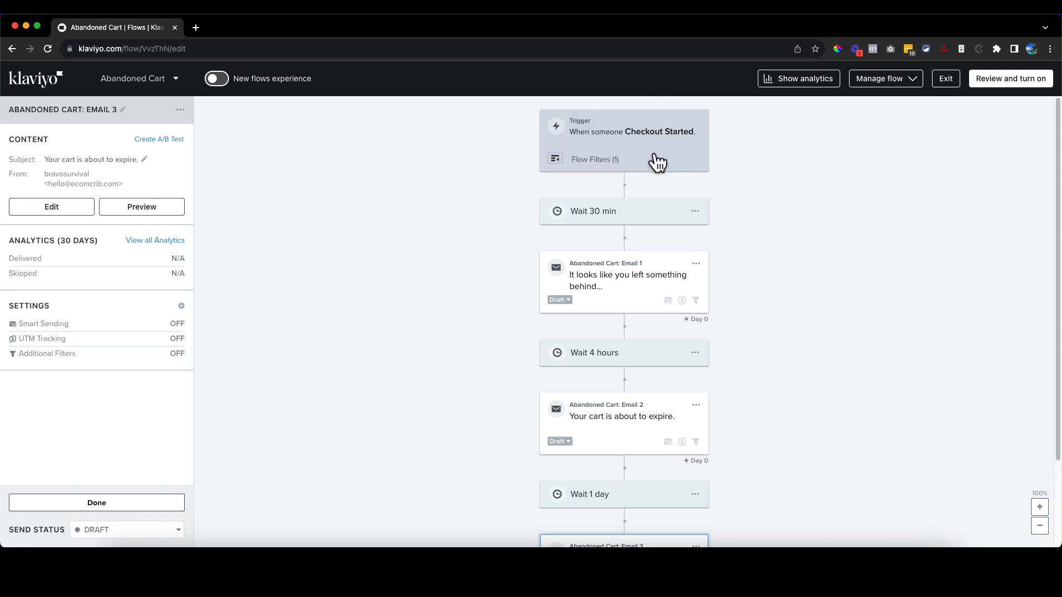
{"action": "scroll", "coordinate": [681, 163], "scroll_direction": "down", "scroll_amount": 3}
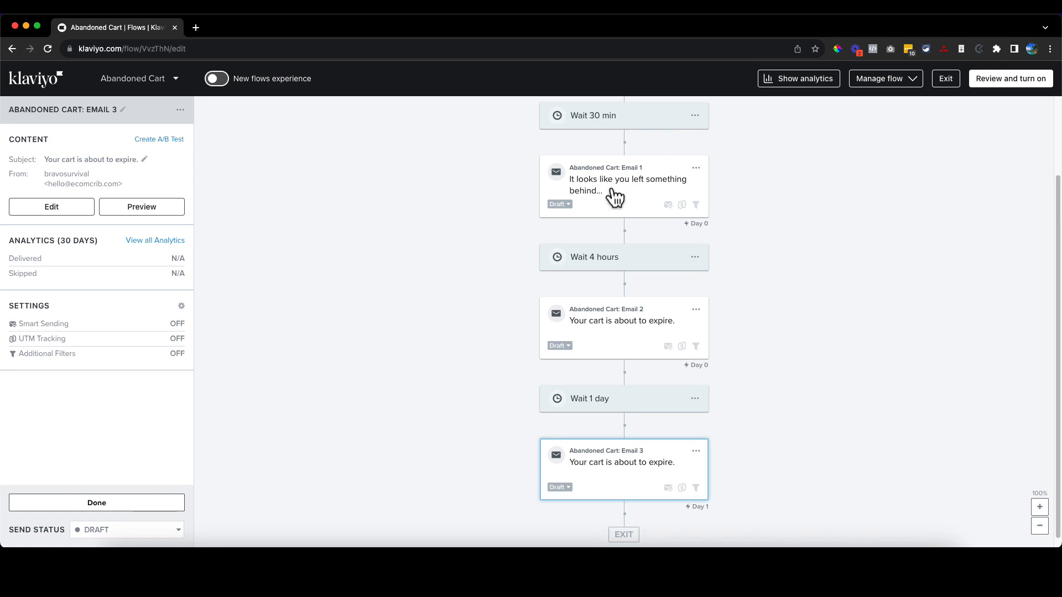
{"action": "left_click", "coordinate": [625, 204]}
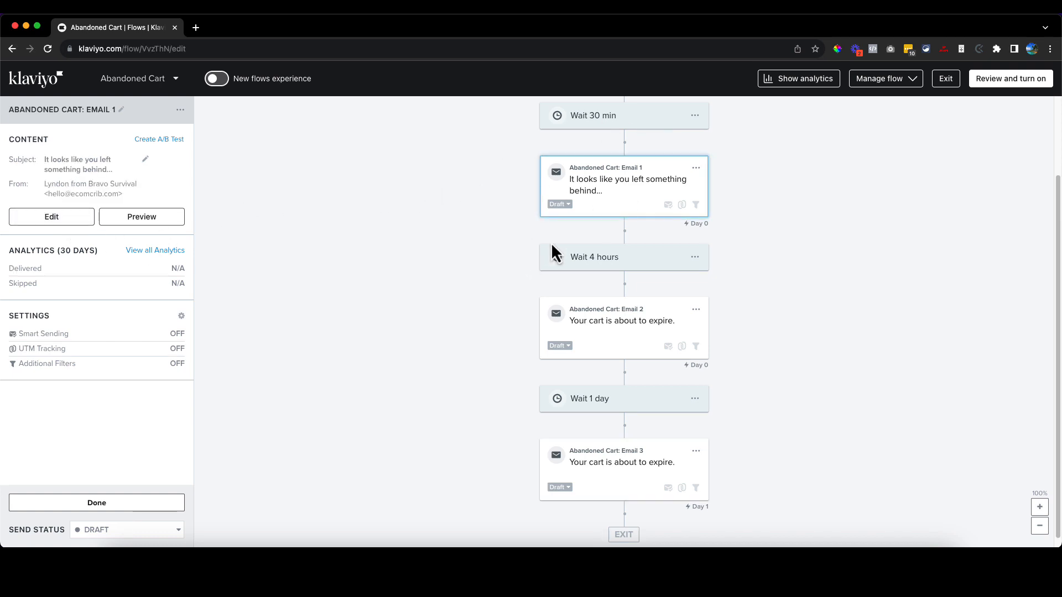
{"action": "left_click", "coordinate": [570, 207]}
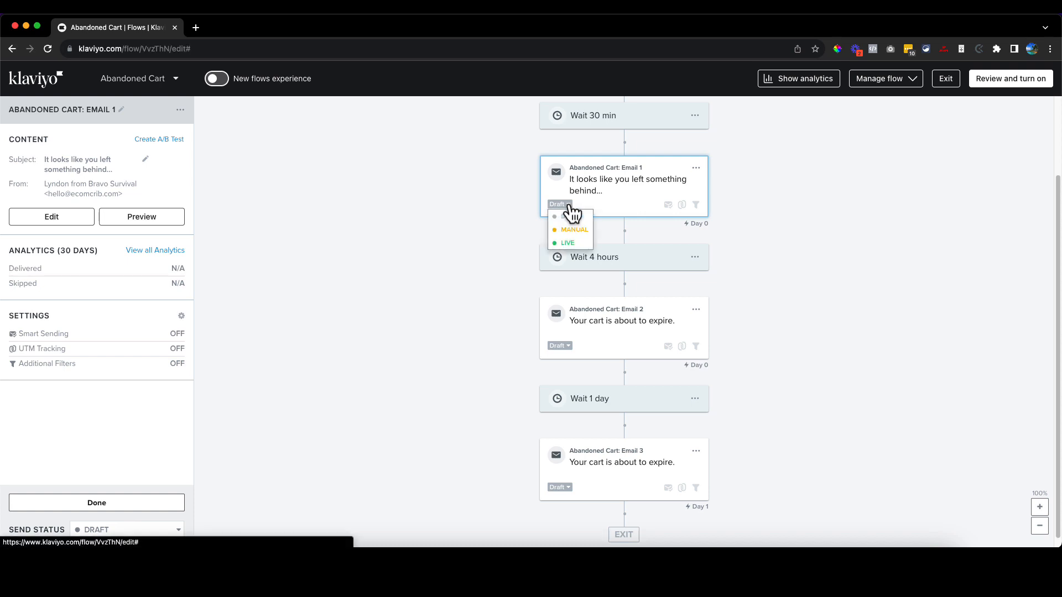
{"action": "left_click", "coordinate": [569, 245]}
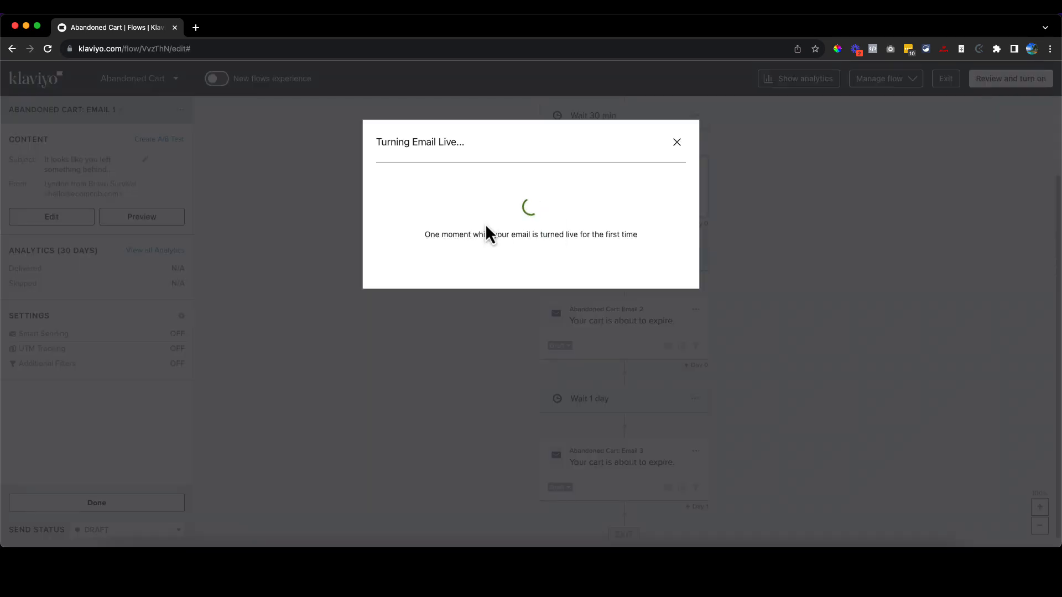
Set the status of both Abandoned Cart: Email 2 and Abandoned Cart: Email 3 to Live
{"action": "left_click", "coordinate": [652, 347]}
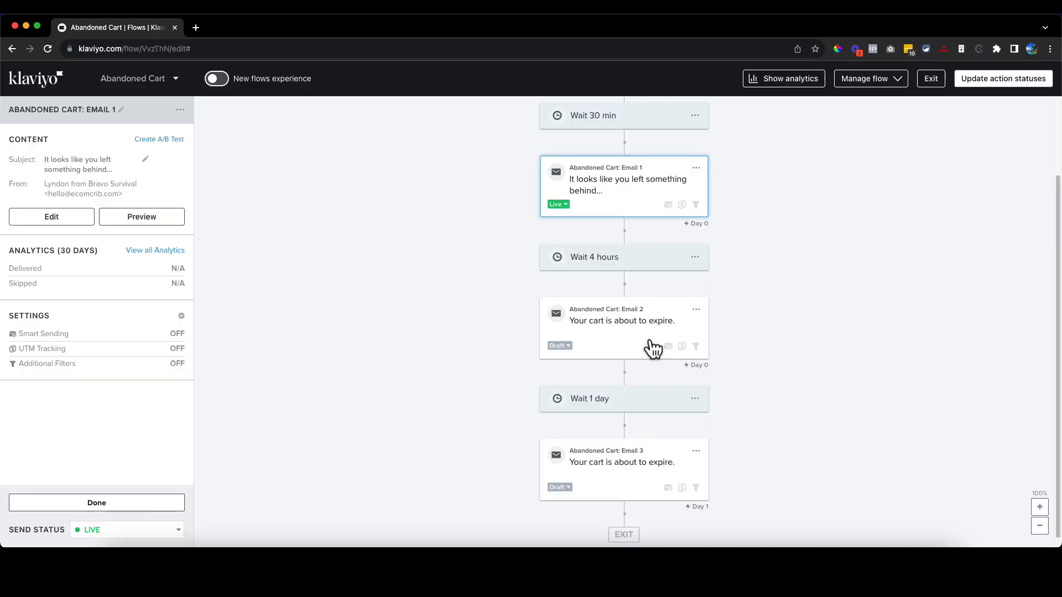
{"action": "scroll", "coordinate": [656, 266], "scroll_direction": "down", "scroll_amount": 1}
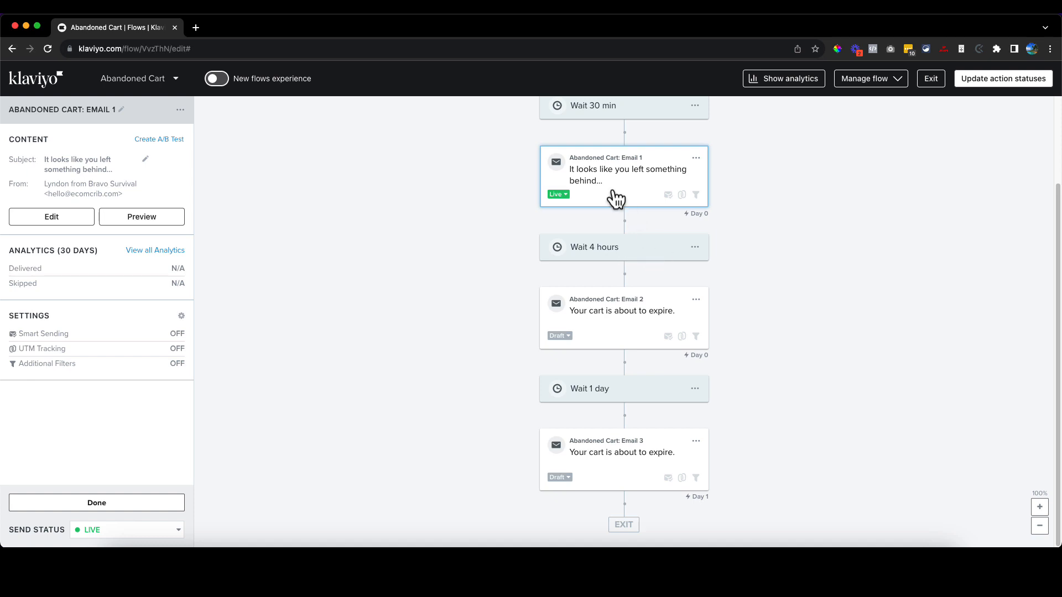
{"action": "left_click", "coordinate": [561, 336]}
{"action": "left_click", "coordinate": [564, 376]}
{"action": "left_click", "coordinate": [597, 462]}
{"action": "left_click", "coordinate": [568, 479]}
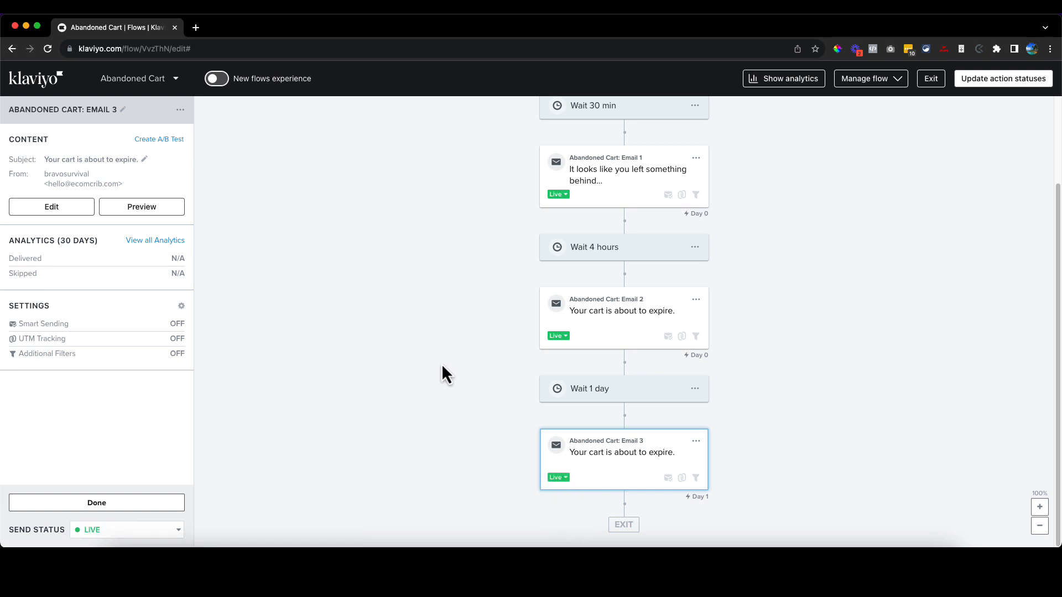
Add a 1-day time delay below Abandoned Cart: Email 3 at the end of the flow and save it
{"action": "left_click", "coordinate": [687, 397]}
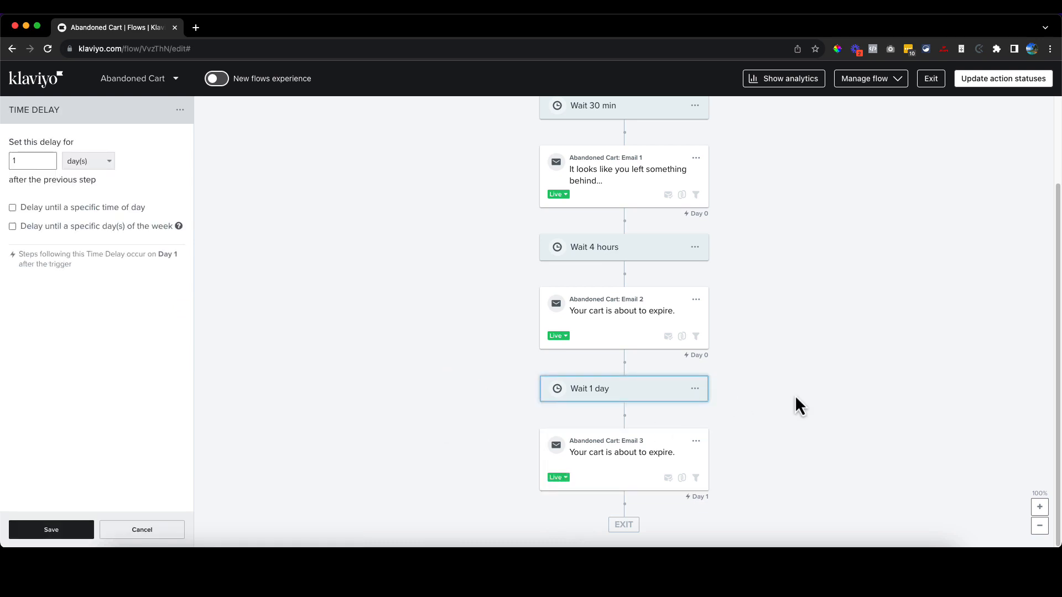
{"action": "left_click", "coordinate": [131, 533]}
{"action": "left_click_drag", "start_coordinate": [88, 322], "coordinate": [599, 472]}
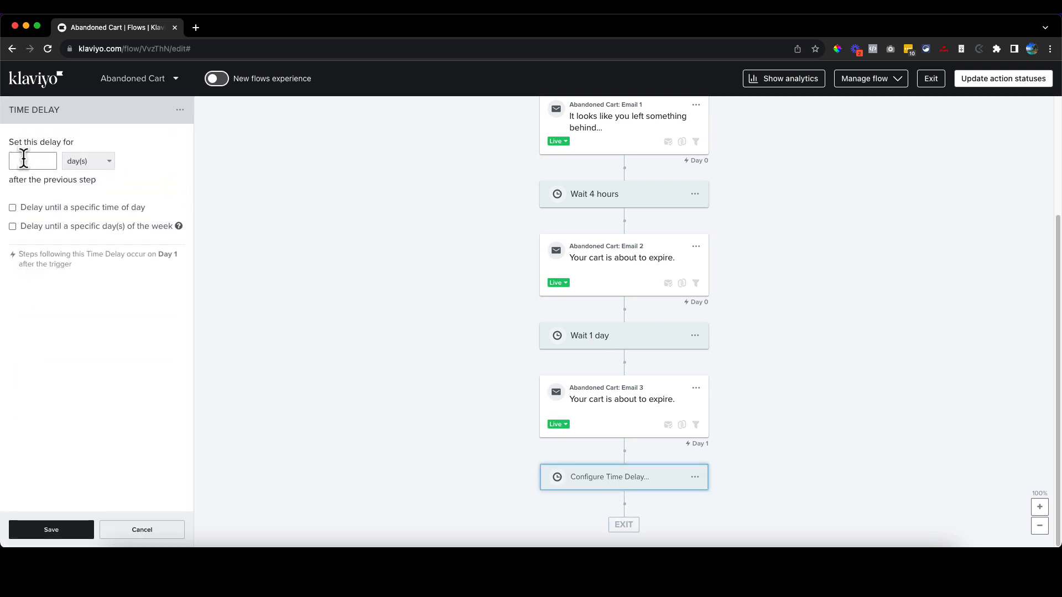
{"action": "left_click", "coordinate": [49, 532]}
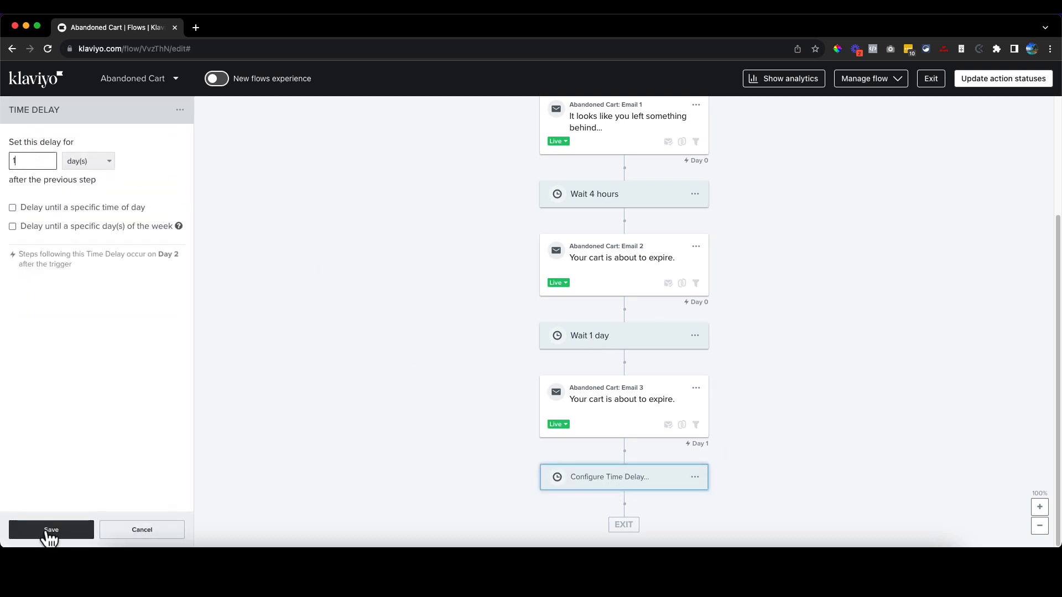
Place a clone of Abandoned Cart: Email 3 below the new 1-day delay and set its status to Live
{"action": "left_click", "coordinate": [696, 388]}
{"action": "left_click", "coordinate": [718, 430]}
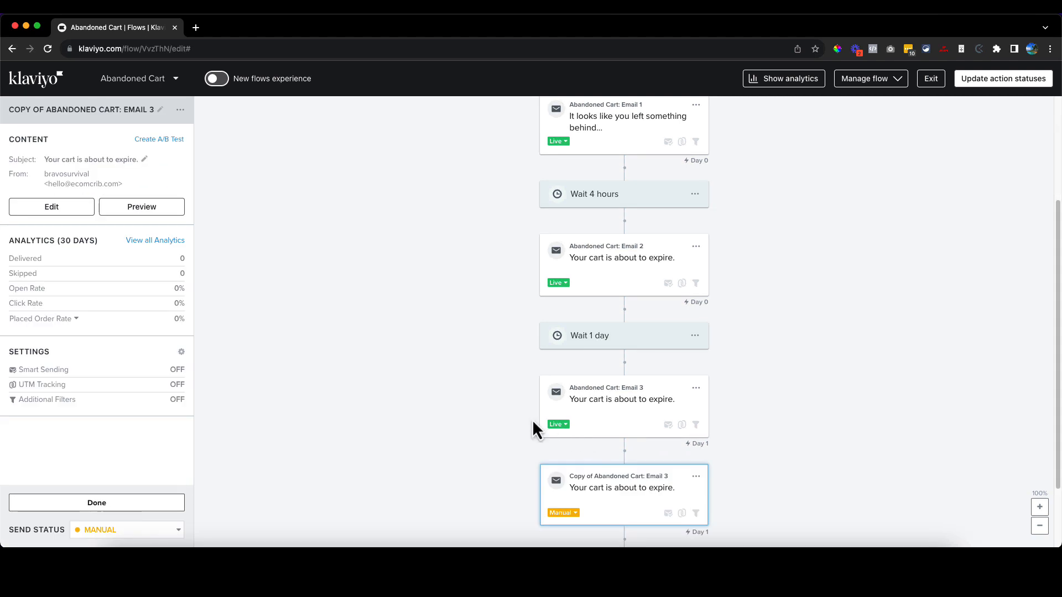
{"action": "left_click_drag", "start_coordinate": [624, 441], "coordinate": [618, 469]}
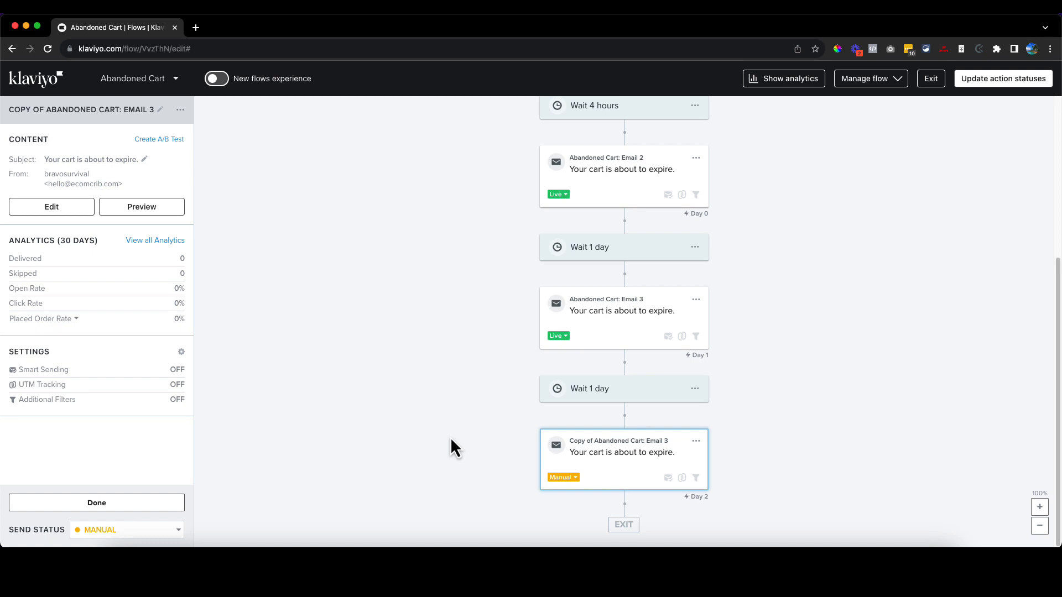
{"action": "left_click", "coordinate": [563, 477]}
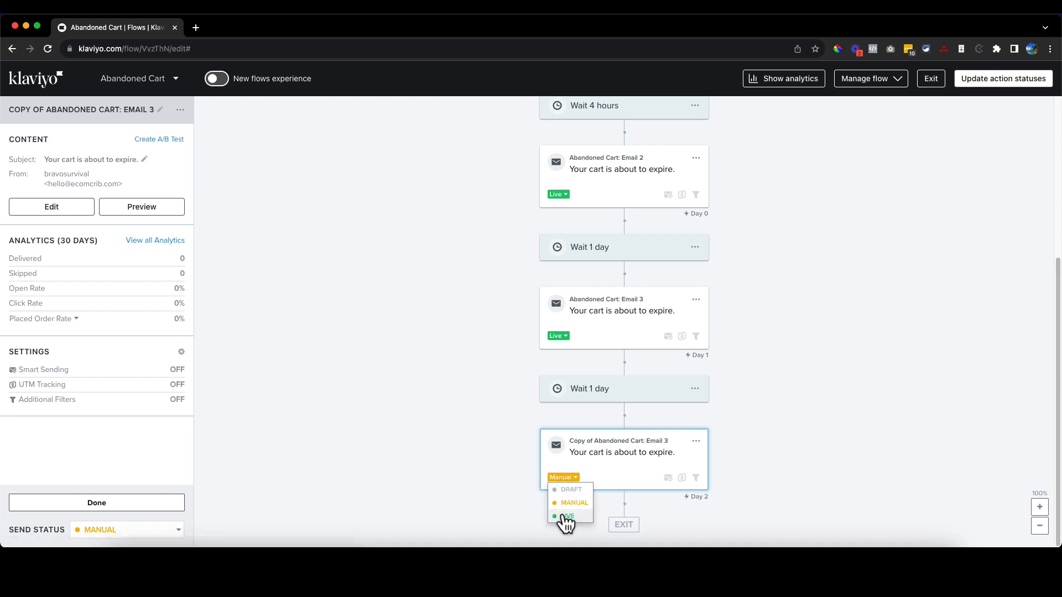
{"action": "left_click", "coordinate": [613, 467]}
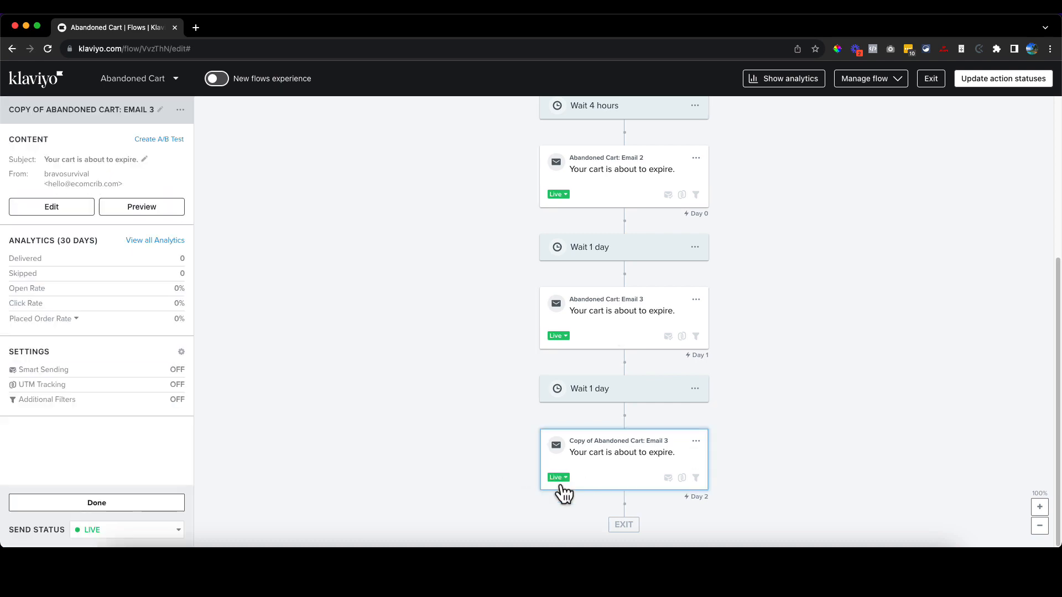
Open the cloned email for editing and rename it "Abandoned Cart: Email 4"
{"action": "left_click", "coordinate": [40, 213]}
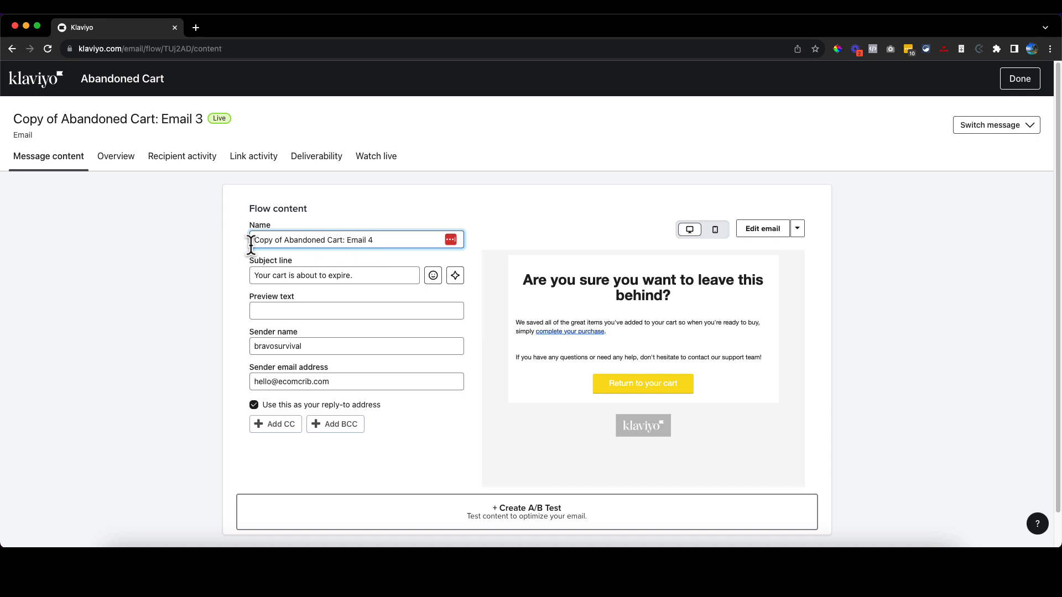
{"action": "left_click_drag", "start_coordinate": [283, 240], "coordinate": [252, 240]}
{"action": "key", "text": "BackSpace"}
Set the email's subject line to "your discount goes away in 42 hours" and its preview text to "grab it now before it's gone"
{"action": "left_click", "coordinate": [373, 275]}
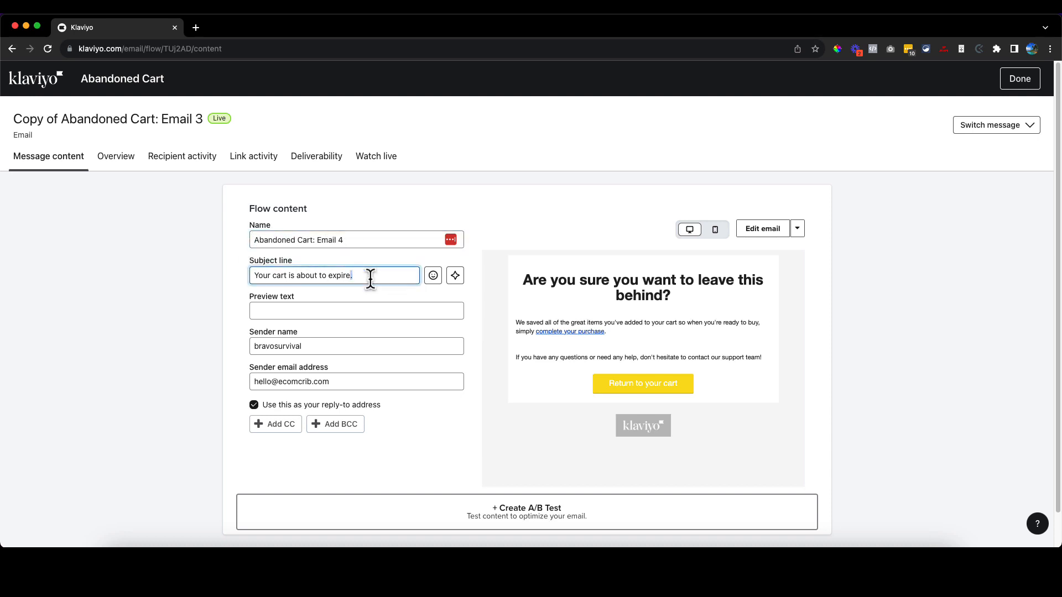
{"action": "key", "text": "super+a"}
{"action": "type", "text": "yo"}
{"action": "left_click", "coordinate": [334, 308]}
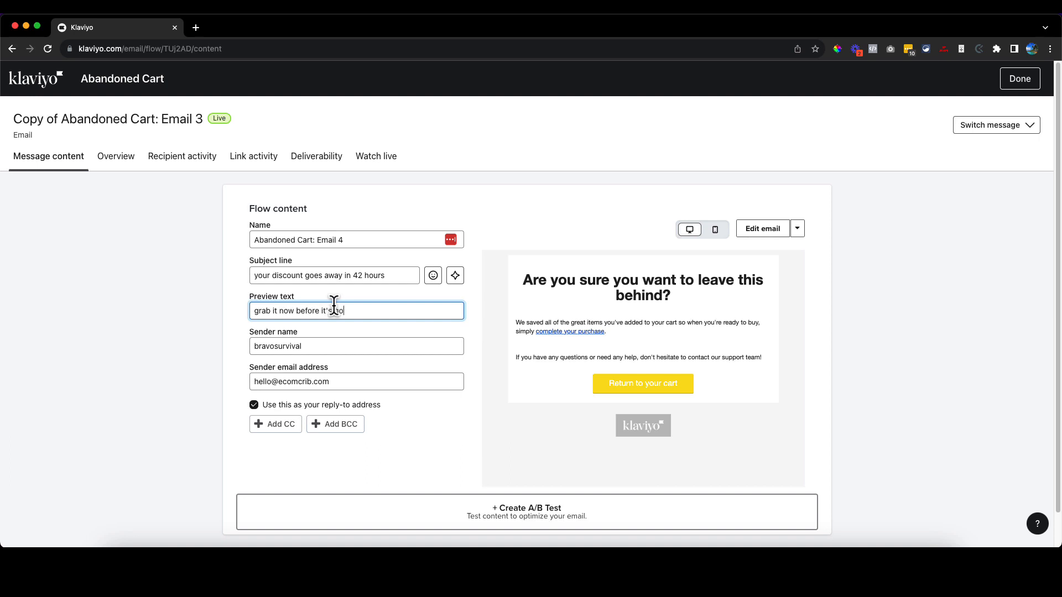
View the email's web version, close it, and finish editing the message to return to the flow
{"action": "left_click", "coordinate": [690, 314]}
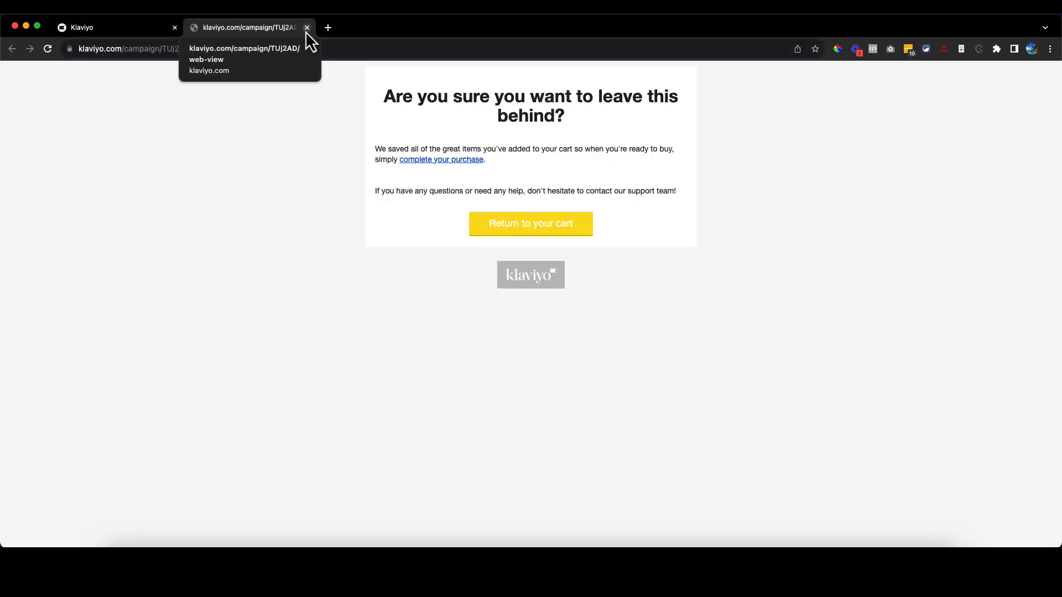
{"action": "left_click", "coordinate": [307, 28]}
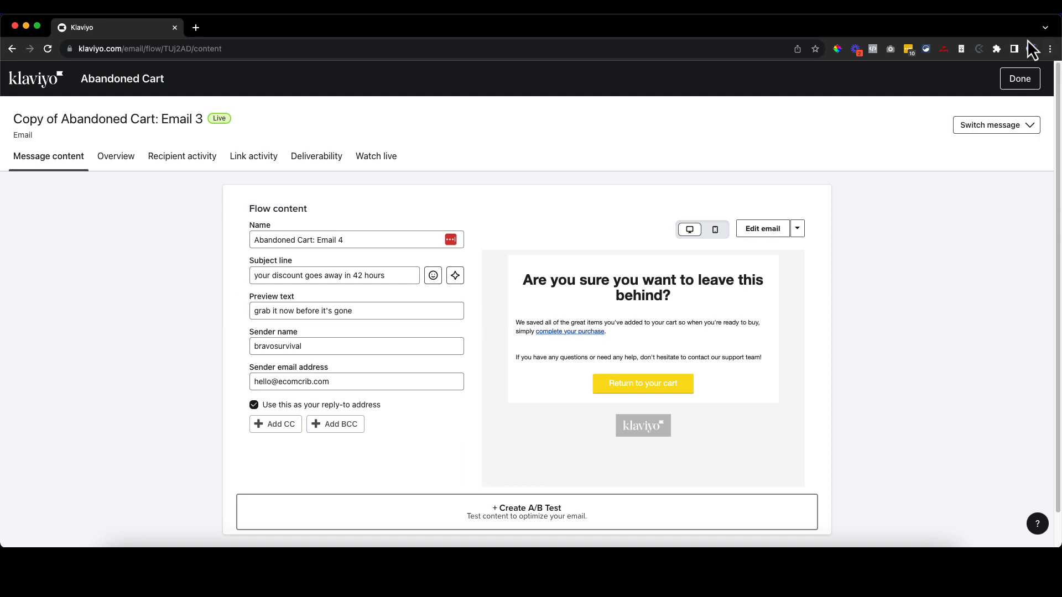
{"action": "left_click", "coordinate": [1021, 80]}
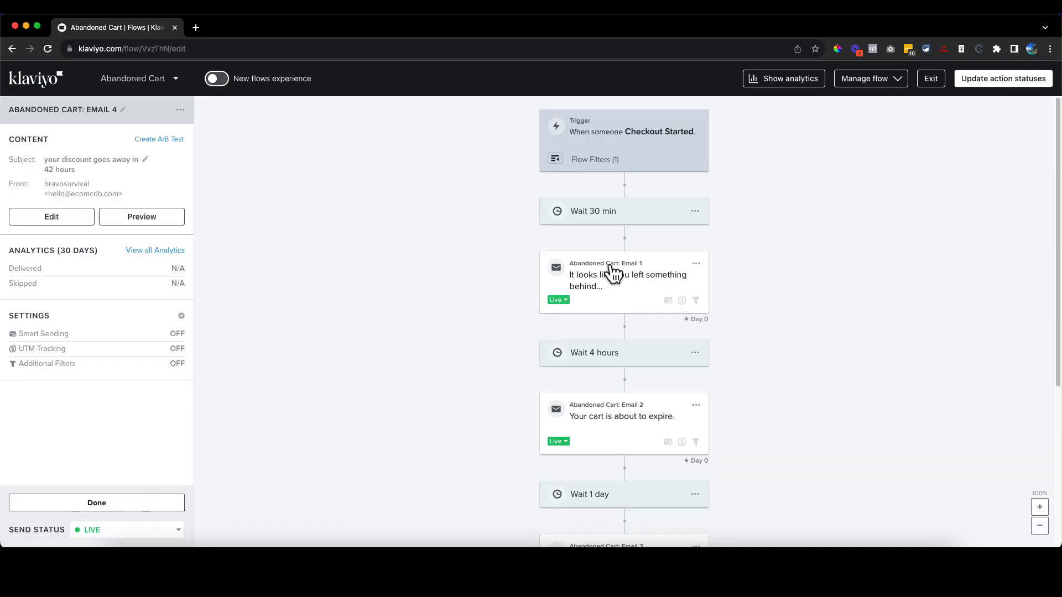
Review the flow from its trigger to Abandoned Cart: Email 4 and exit to the list of flows
{"action": "scroll", "coordinate": [633, 299], "scroll_direction": "down", "scroll_amount": 1}
{"action": "scroll", "coordinate": [715, 323], "scroll_direction": "up", "scroll_amount": 1}
{"action": "scroll", "coordinate": [629, 288], "scroll_direction": "down", "scroll_amount": 2}
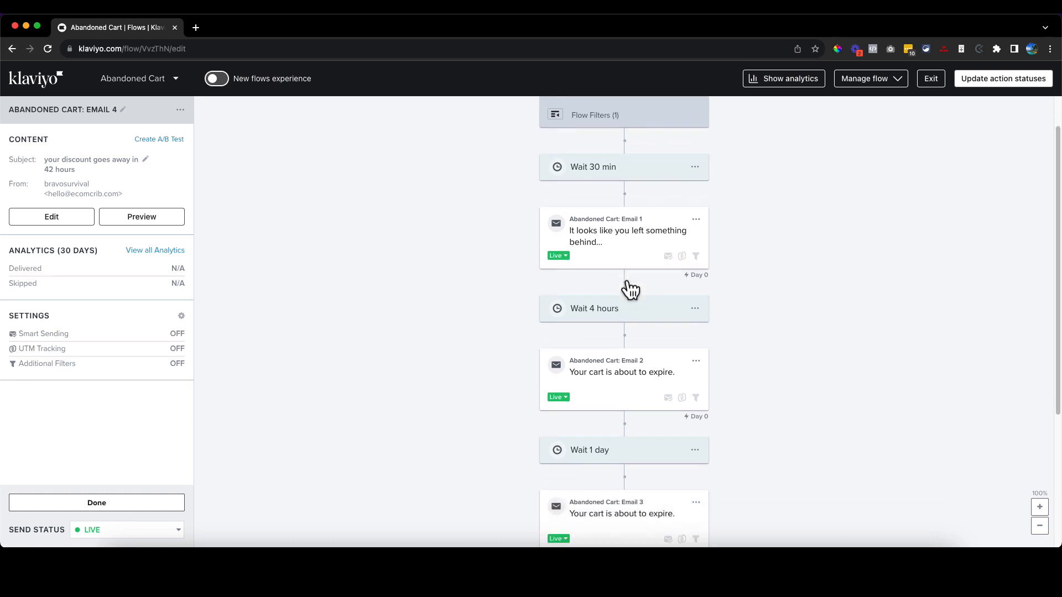
{"action": "scroll", "coordinate": [613, 353], "scroll_direction": "down", "scroll_amount": 4}
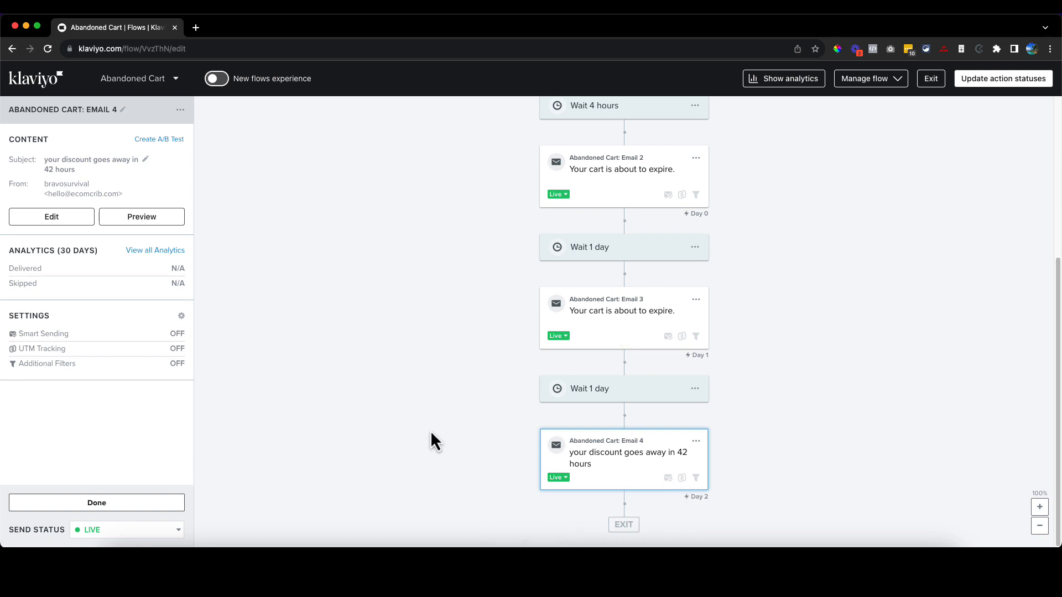
{"action": "left_click", "coordinate": [934, 82]}
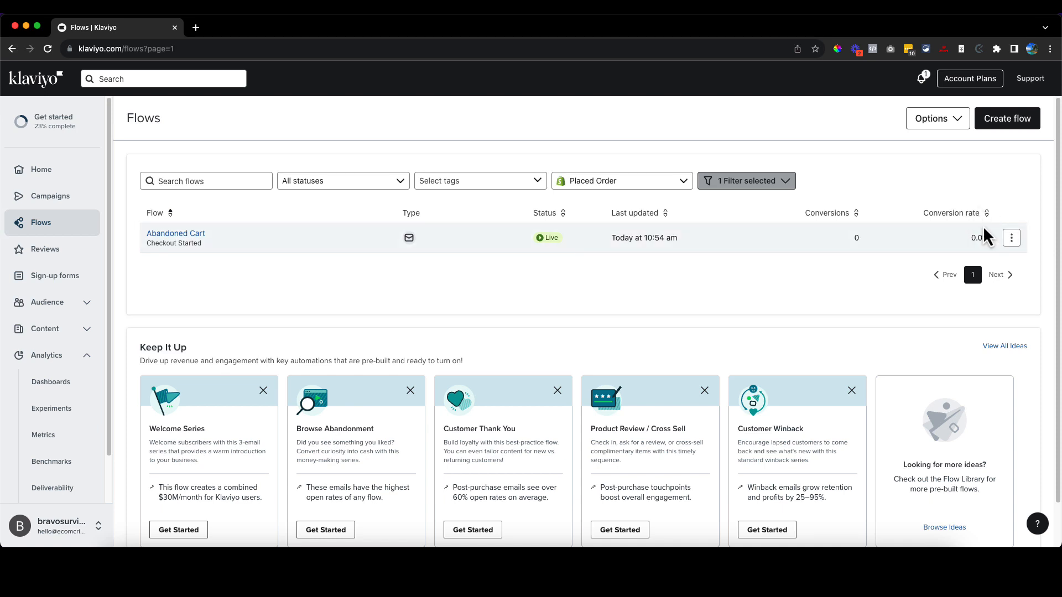
Examine the Abandoned Cart flow's available actions and the suggested pre-built flows below the flow list
{"action": "left_click", "coordinate": [1011, 238]}
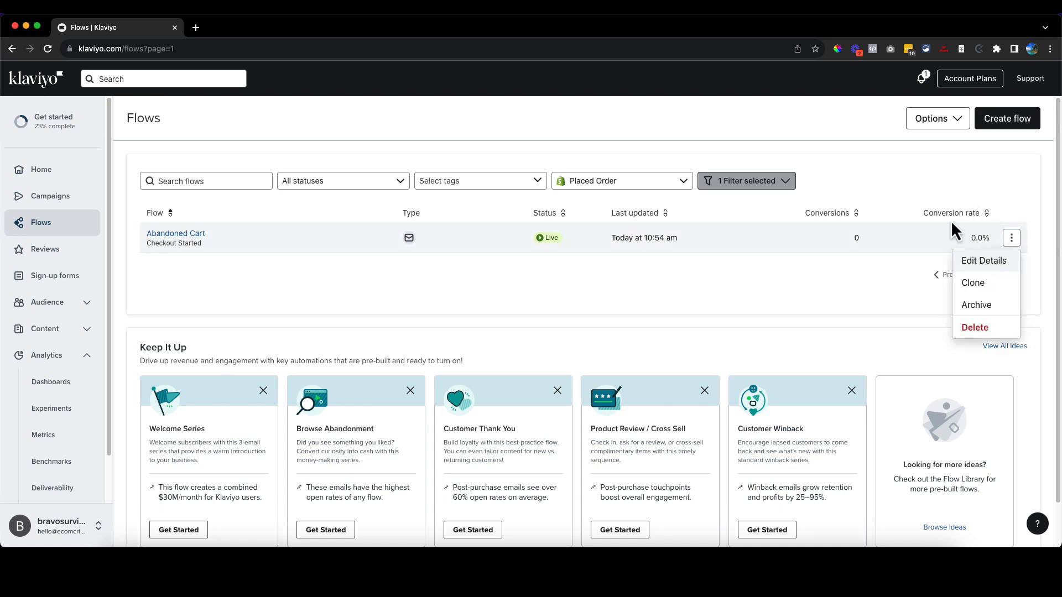
{"action": "left_click", "coordinate": [905, 175]}
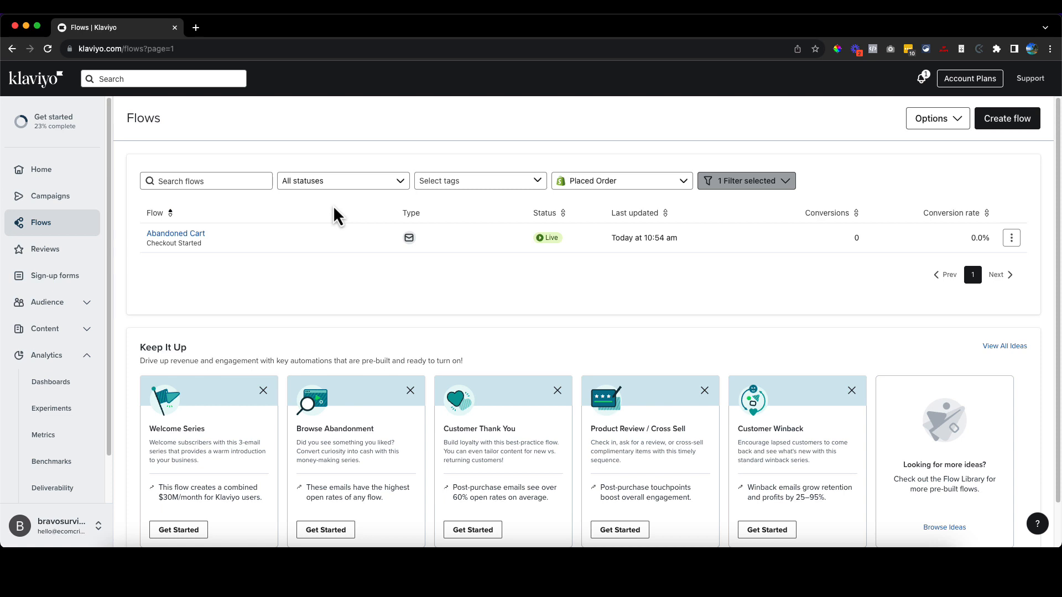
{"action": "scroll", "coordinate": [61, 362], "scroll_direction": "down", "scroll_amount": 2}
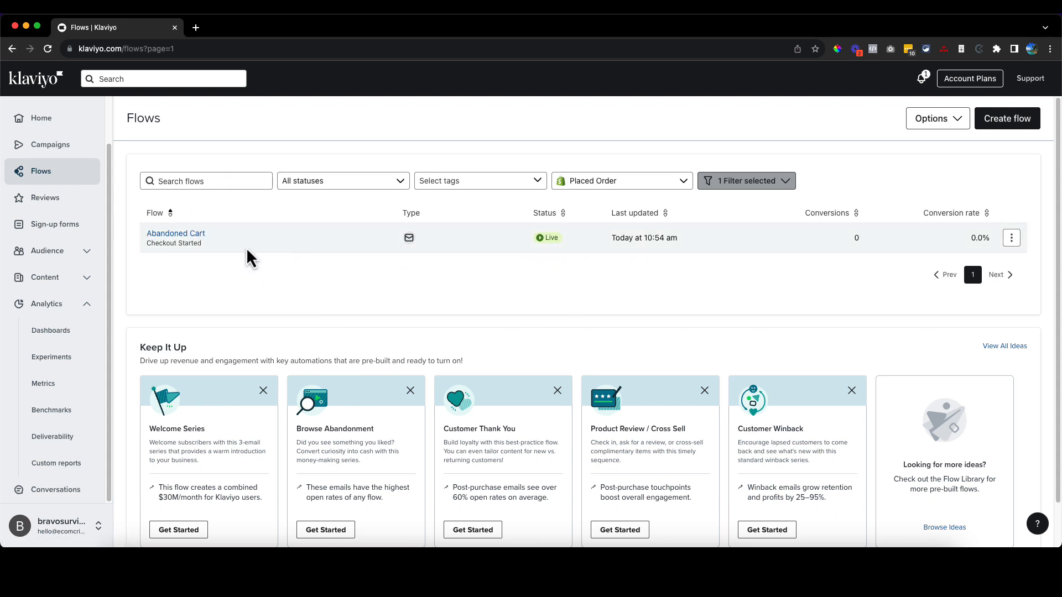
{"action": "scroll", "coordinate": [293, 216], "scroll_direction": "down", "scroll_amount": 2}
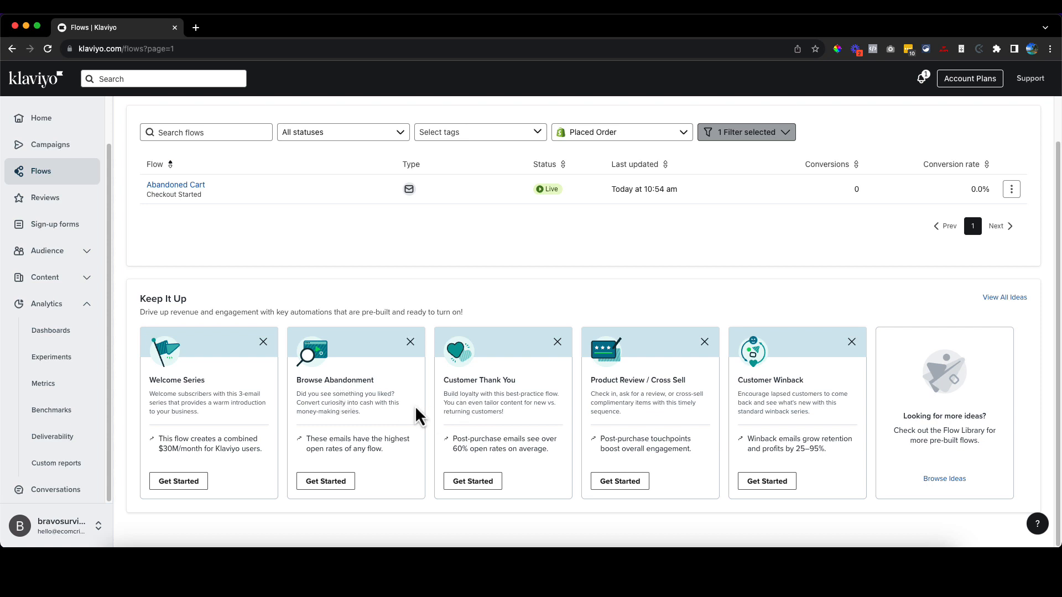
{"action": "scroll", "coordinate": [546, 434], "scroll_direction": "up", "scroll_amount": 1}
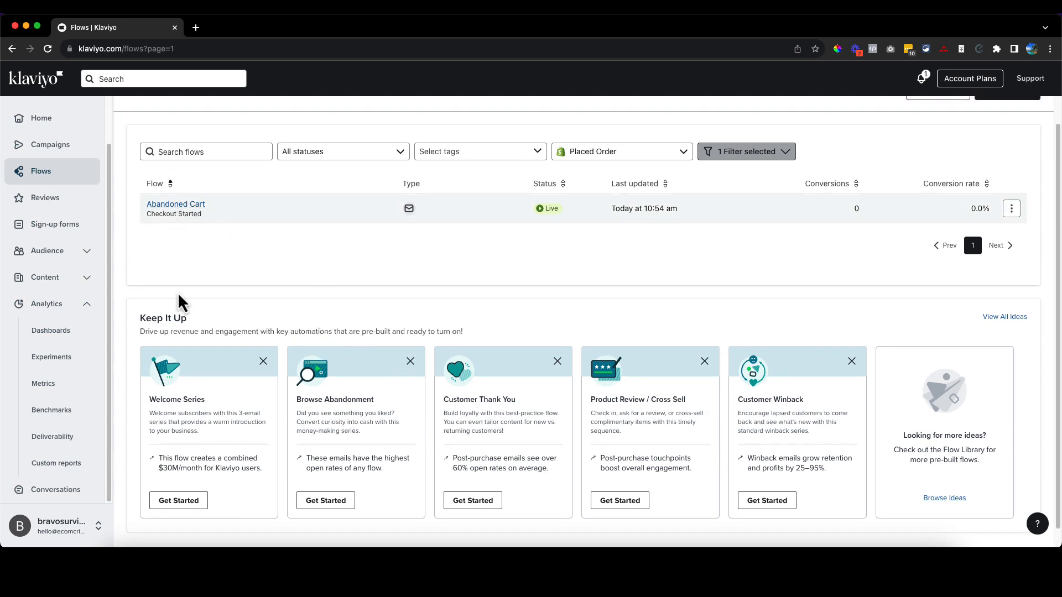
{"action": "scroll", "coordinate": [331, 309], "scroll_direction": "up", "scroll_amount": 1}
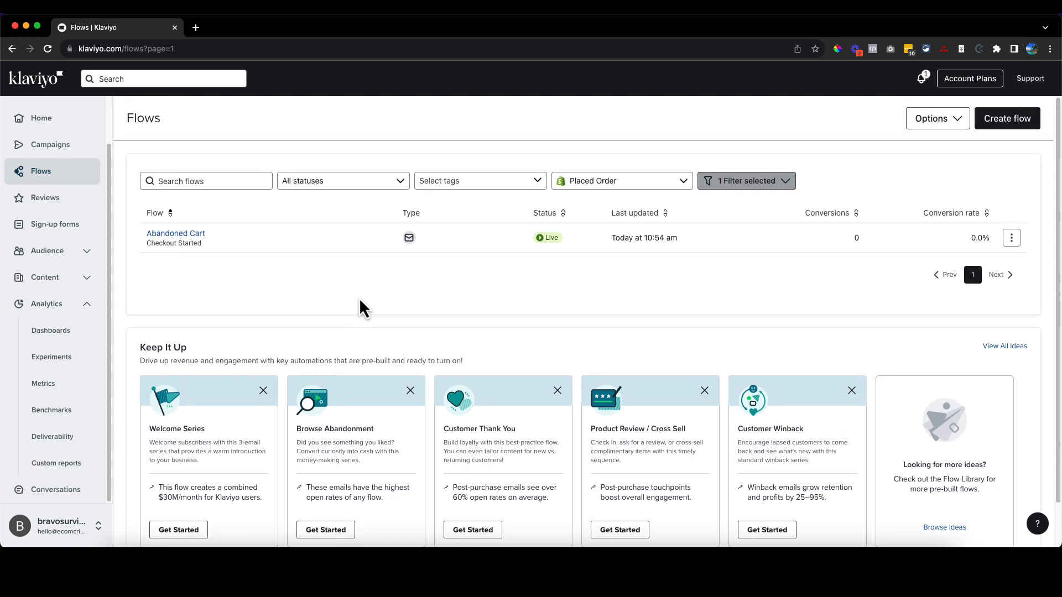